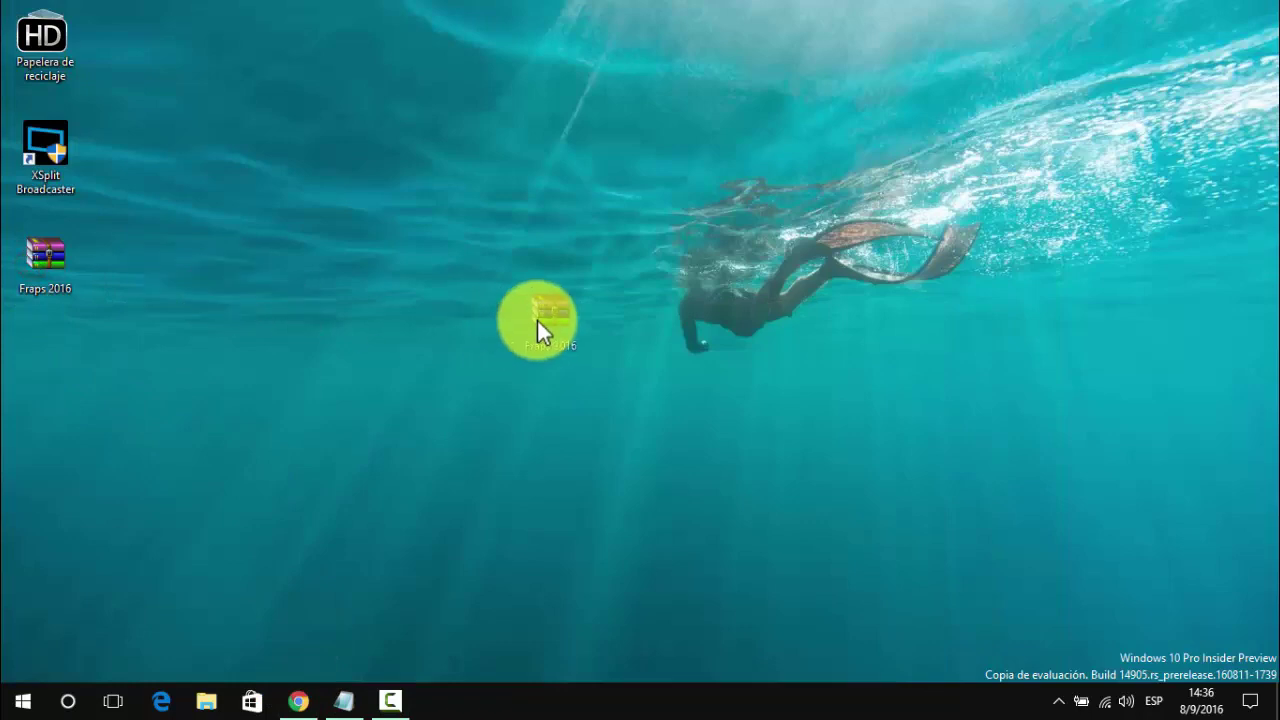
Move the Fraps 2016 archive toward the middle of the desktop and extract it into its own Fraps 2016 folder
drag(462, 282, 719, 435)
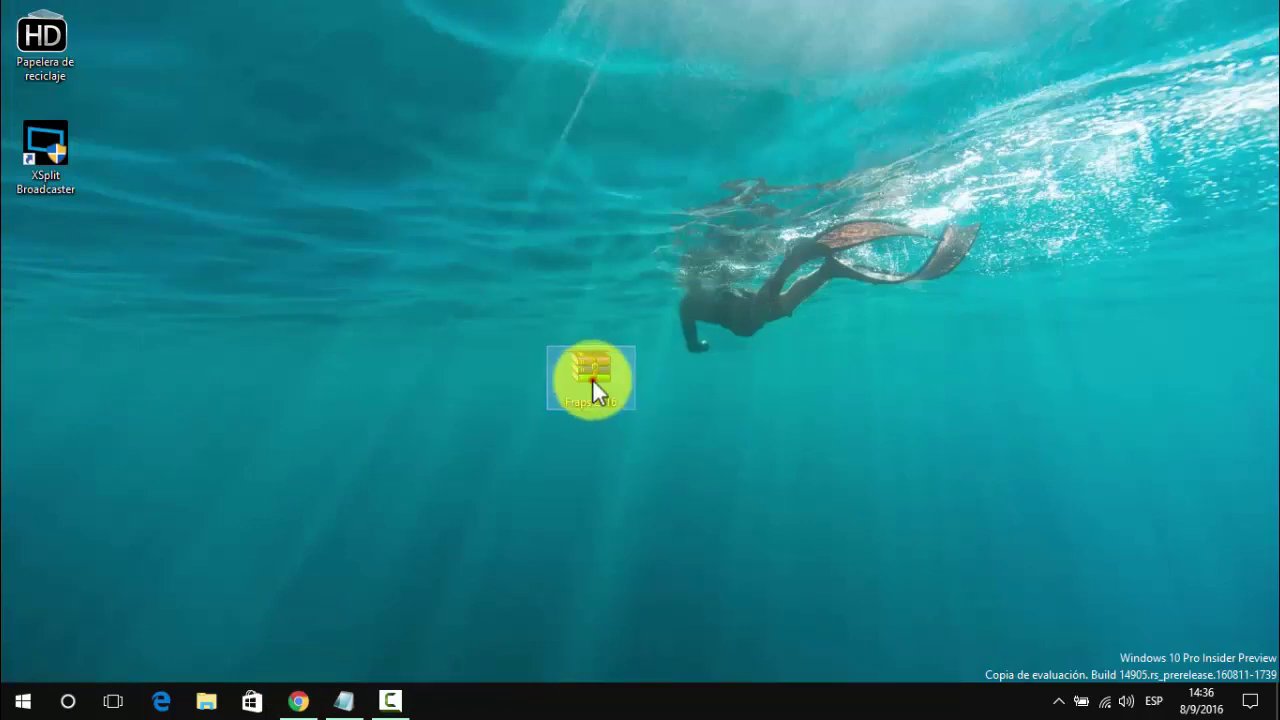
drag(592, 378, 610, 242)
click(748, 327)
click(593, 274)
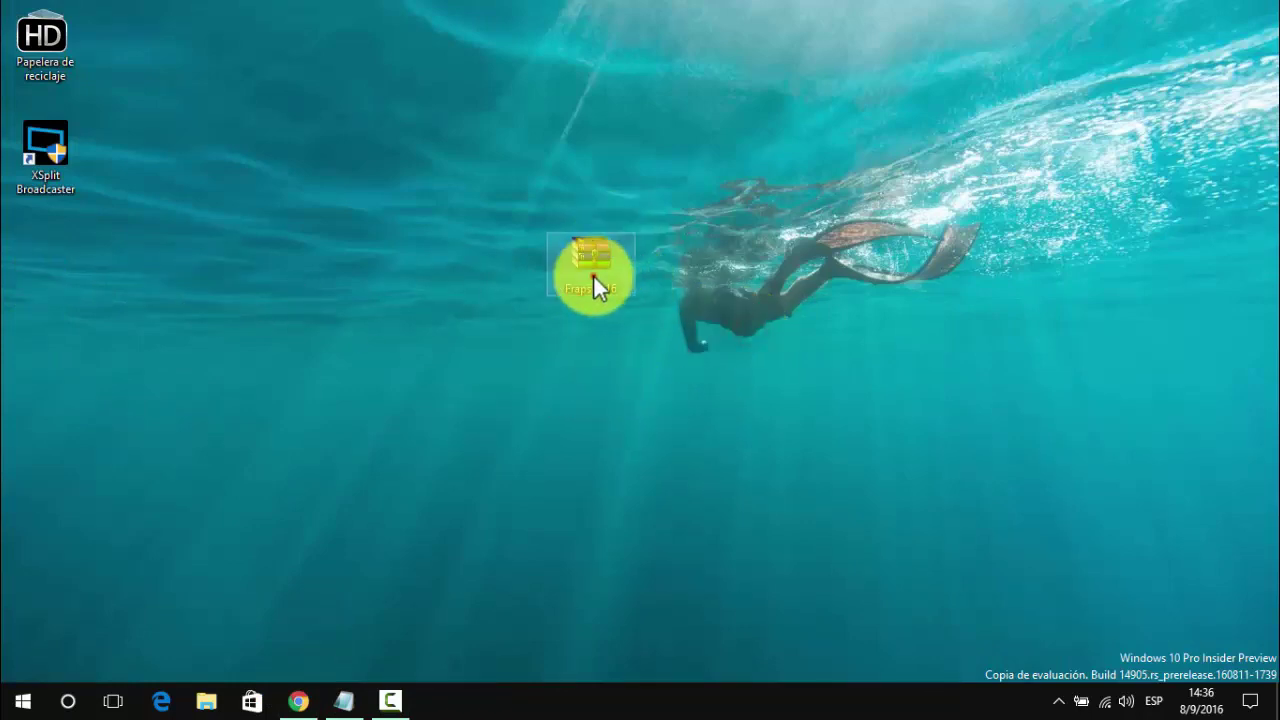
right_click(597, 279)
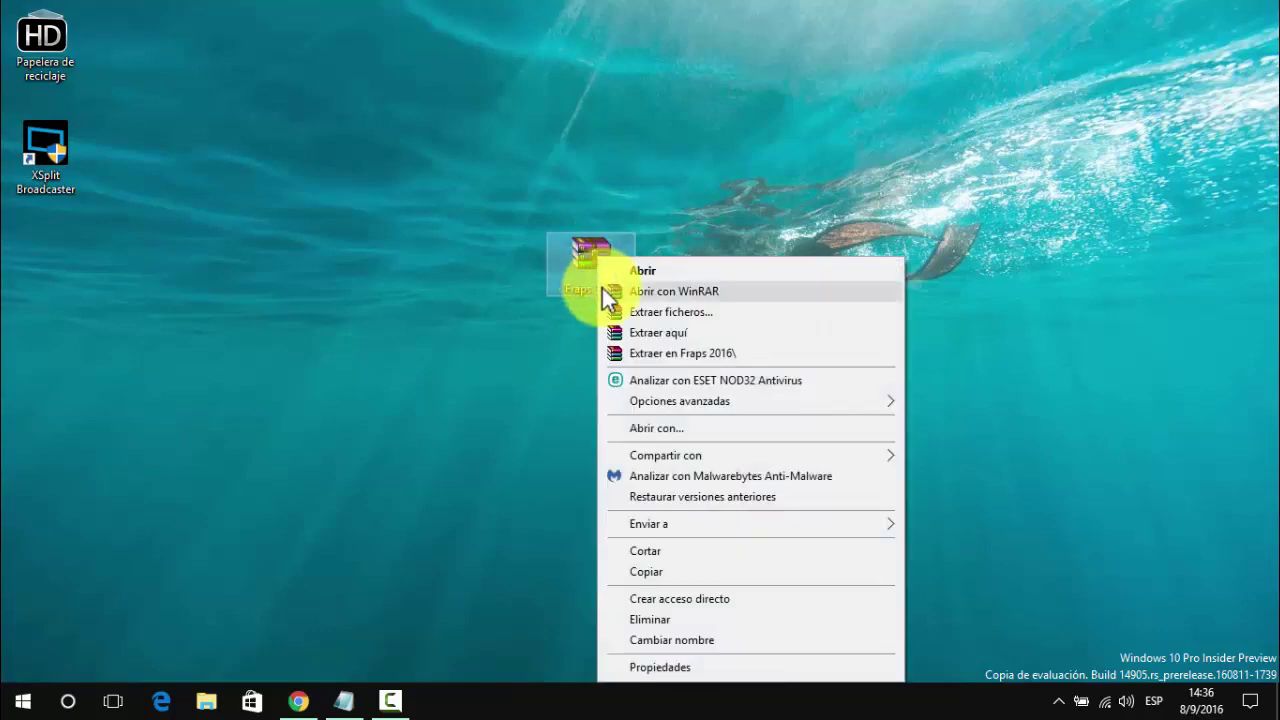
click(640, 350)
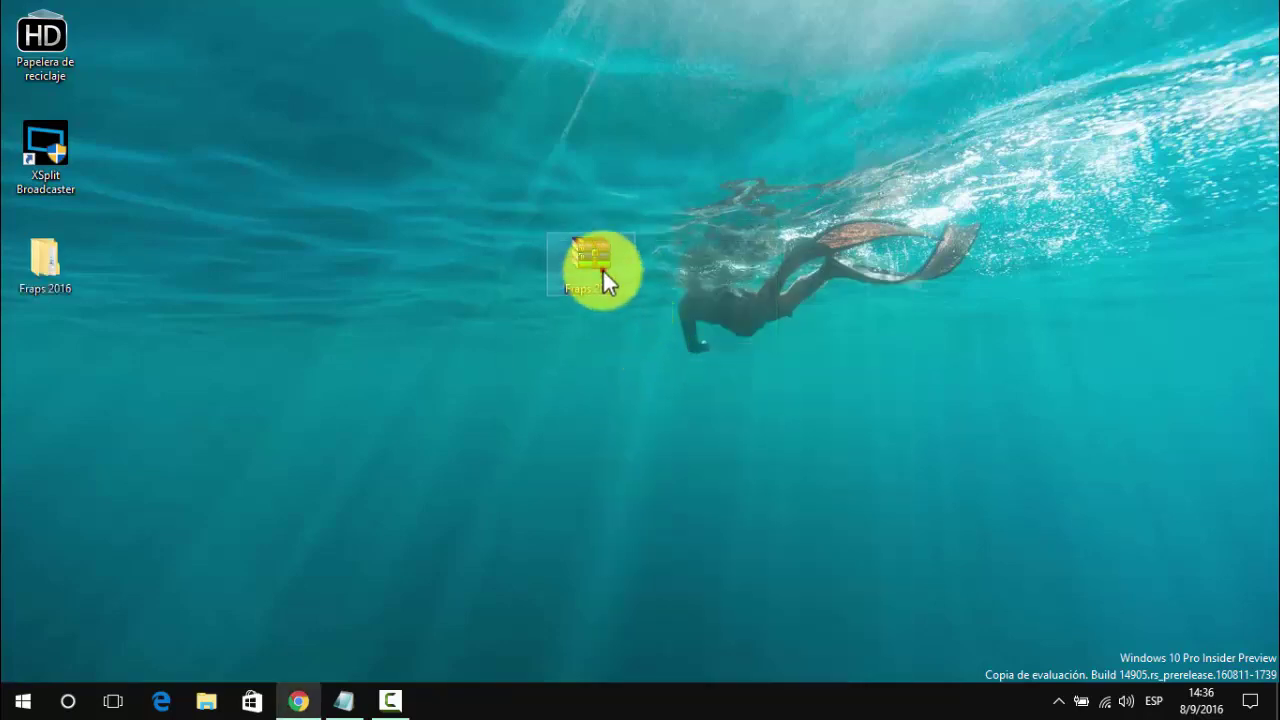
Swap the desktop places of the archive and the extracted Fraps 2016 folder, and open the folder down to its nested Fraps 2016 subfolder
drag(600, 272, 65, 372)
drag(45, 262, 675, 269)
double_click(673, 285)
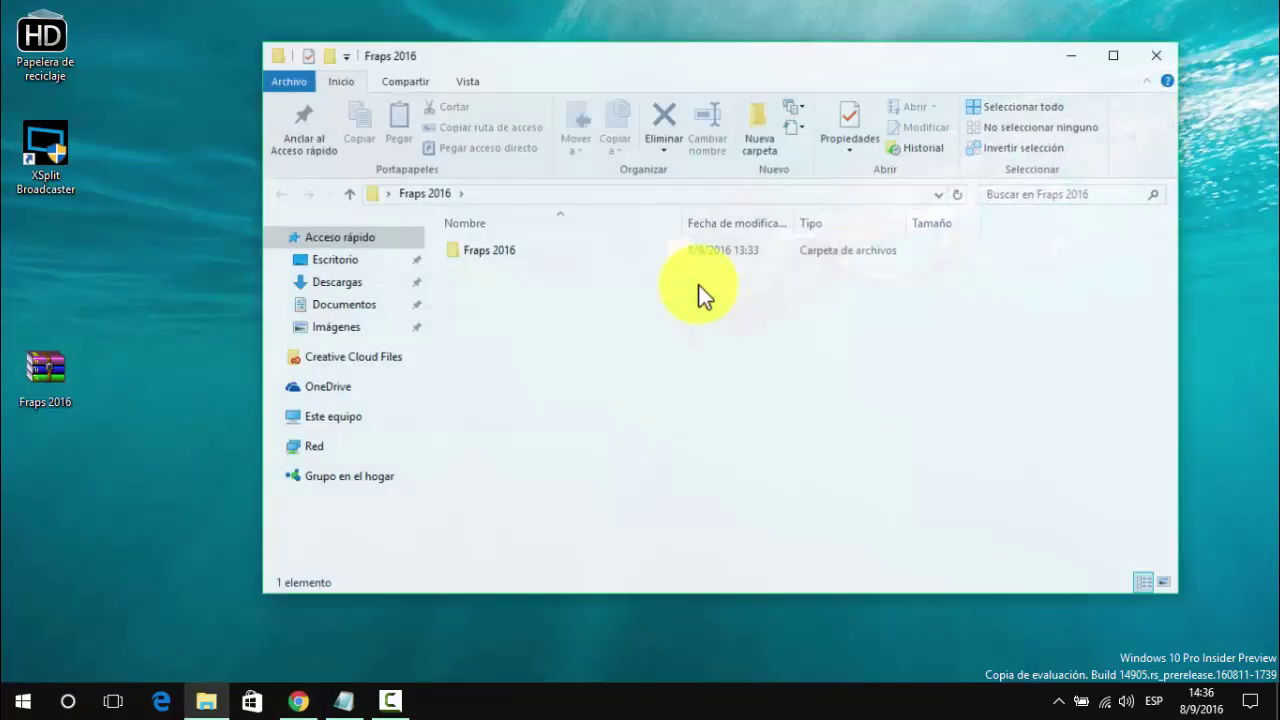
double_click(466, 248)
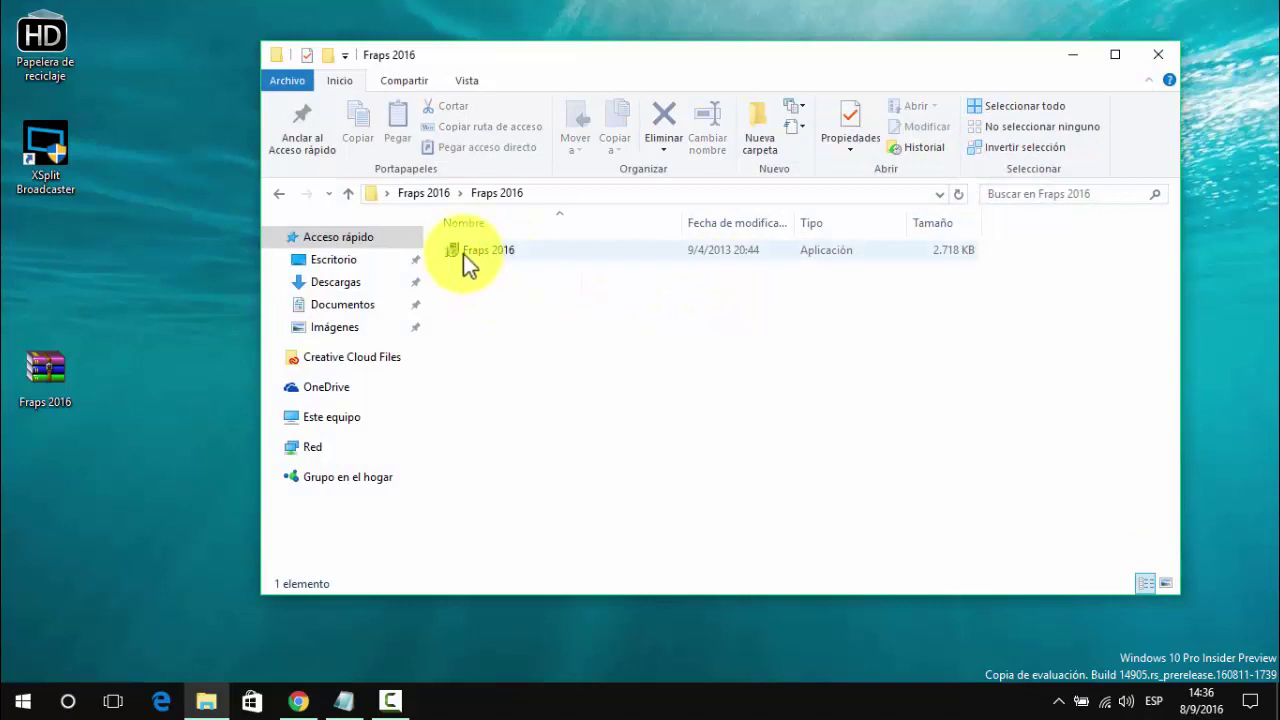
Run the Fraps 2016 installer as administrator and minimize the folder window
click(489, 252)
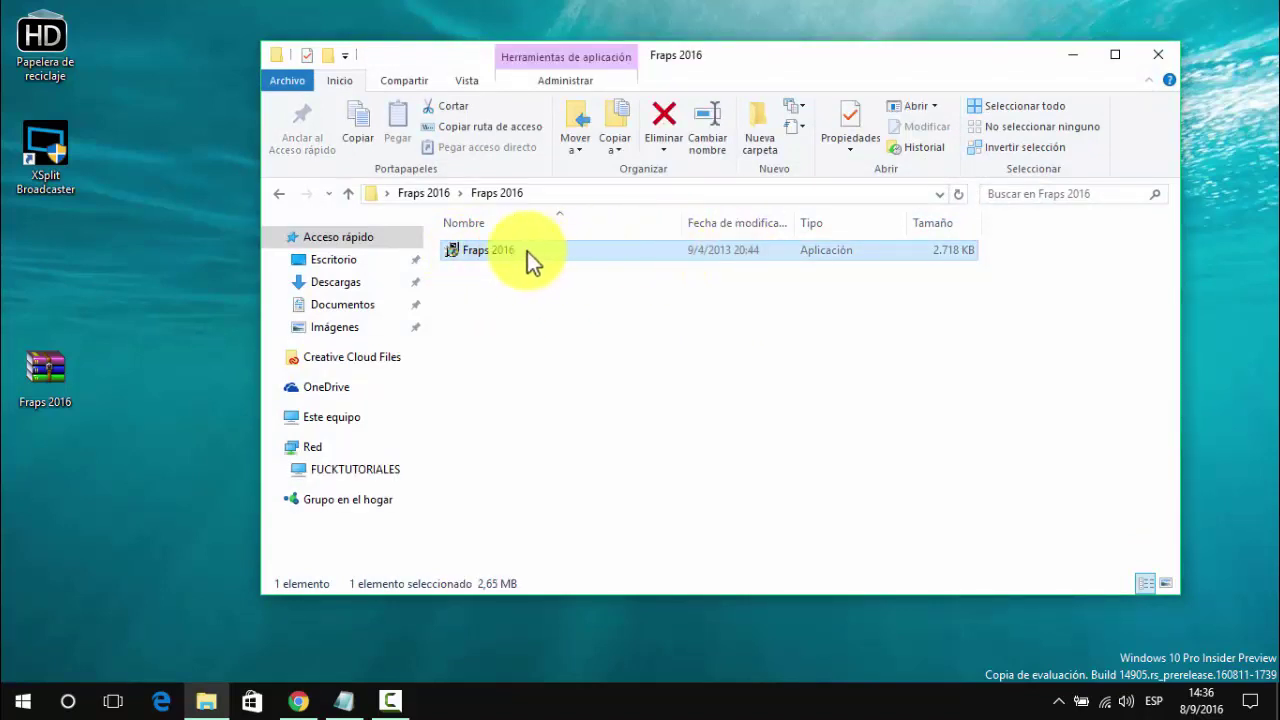
right_click(513, 251)
click(559, 238)
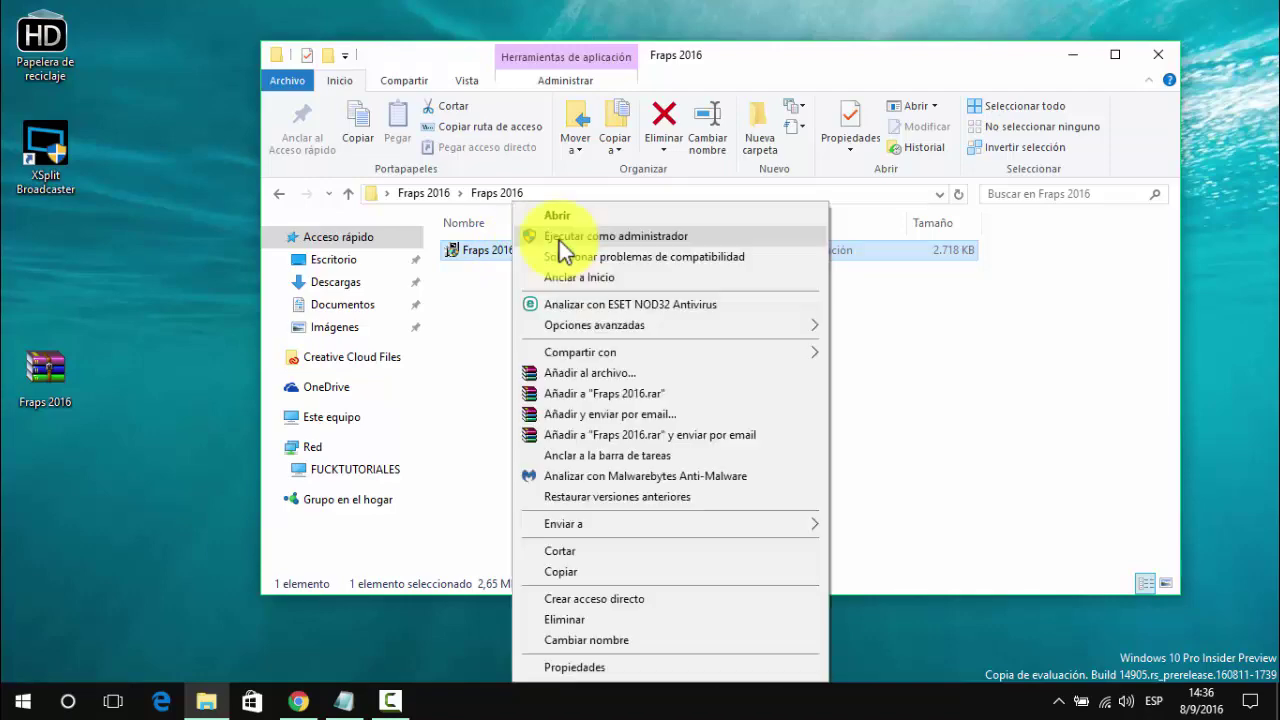
click(559, 240)
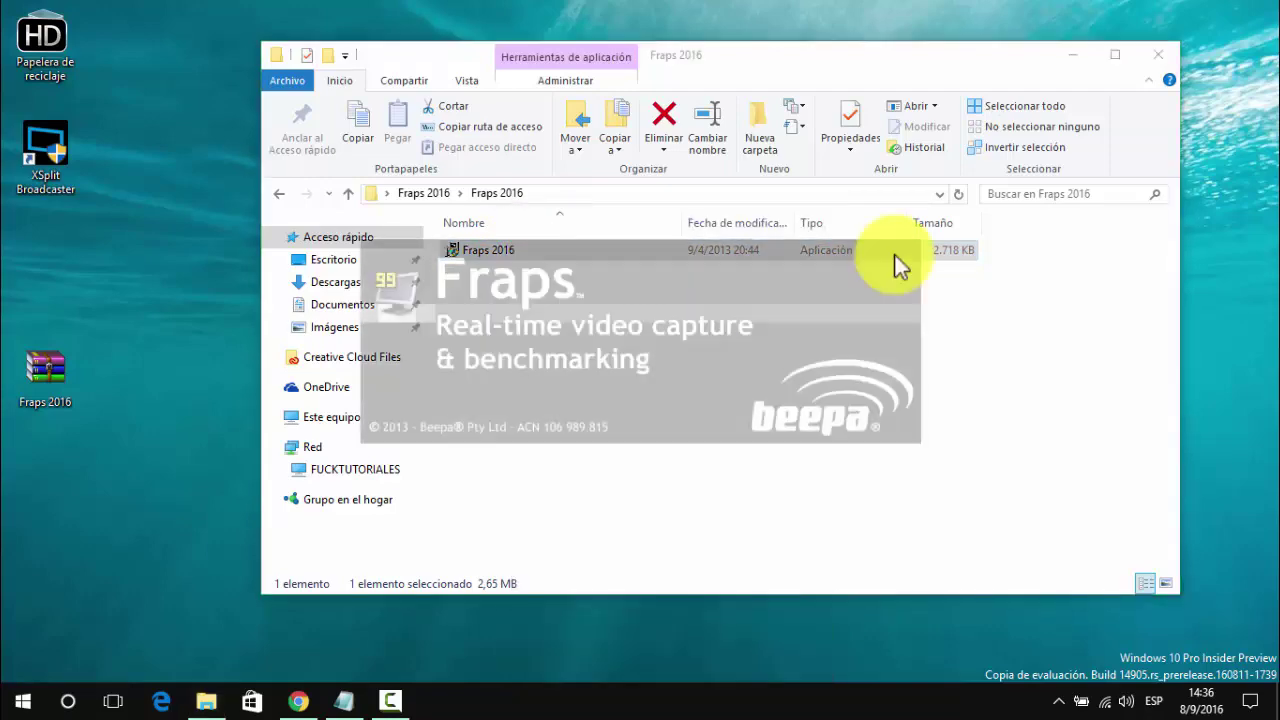
click(1074, 56)
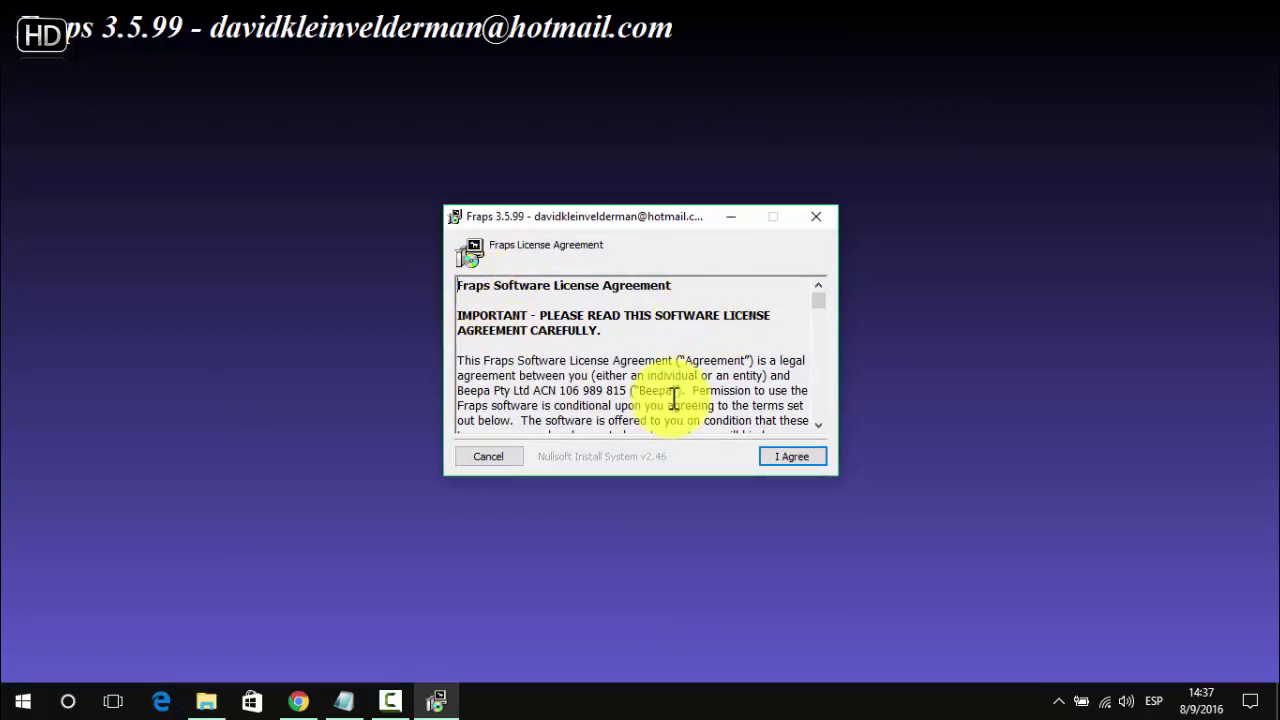
Accept the license and install Fraps in C:\Fraps with the Fraps Start Menu folder, closing the finished installer
click(777, 459)
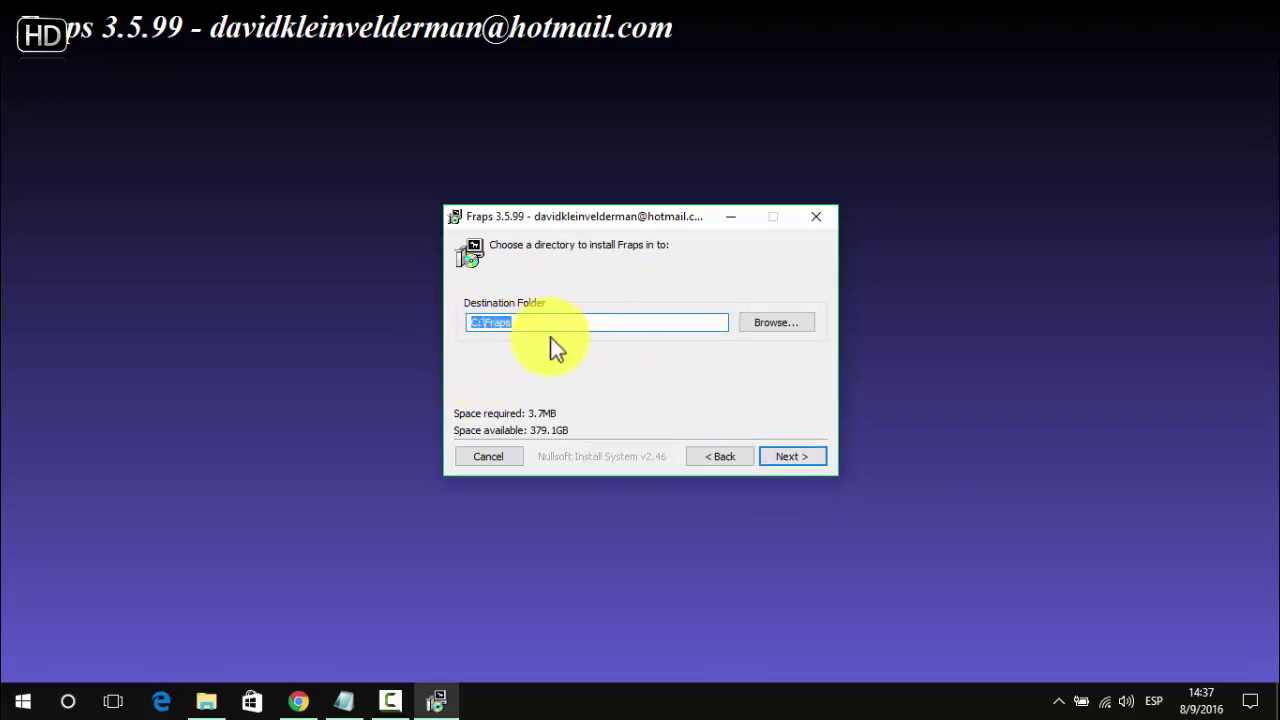
click(791, 455)
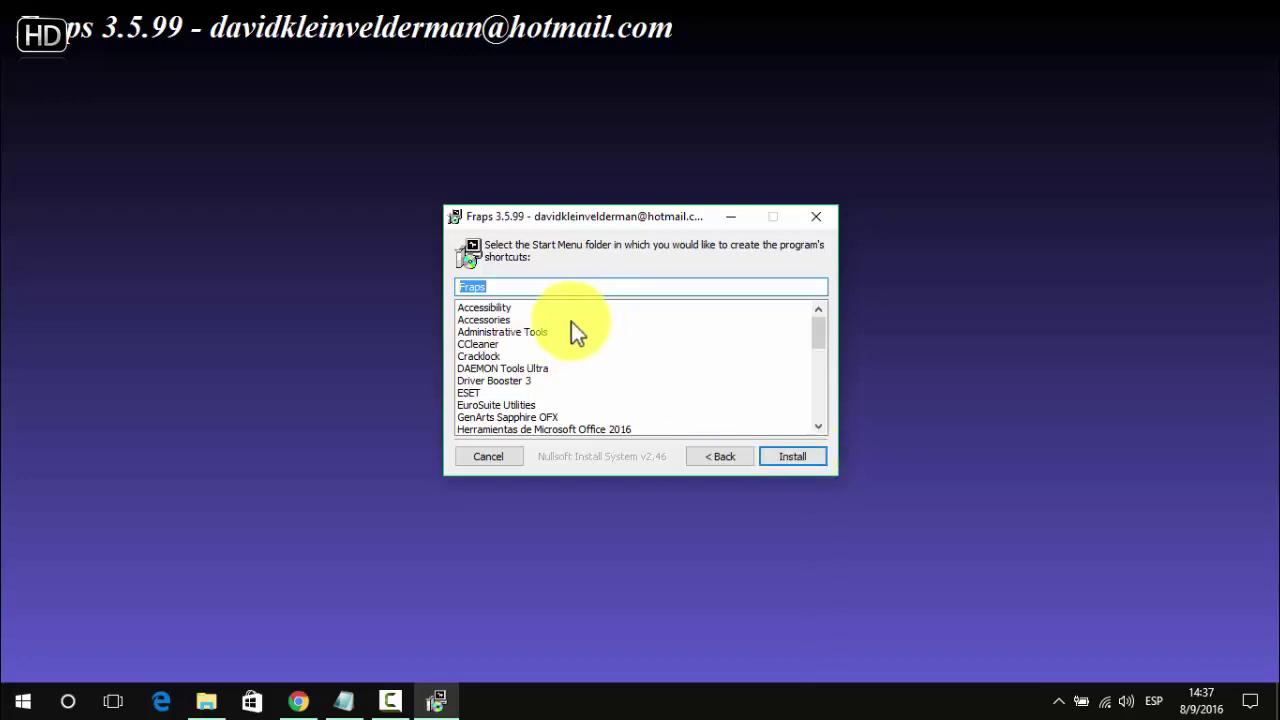
click(800, 454)
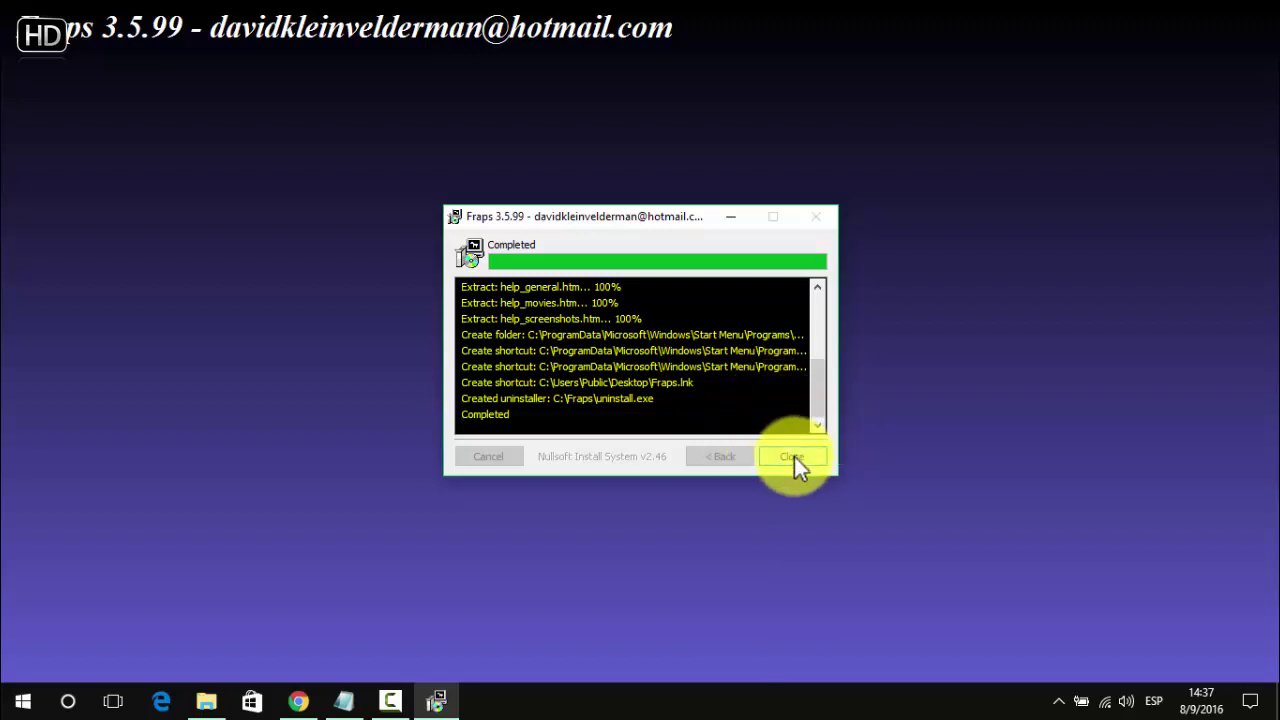
click(805, 454)
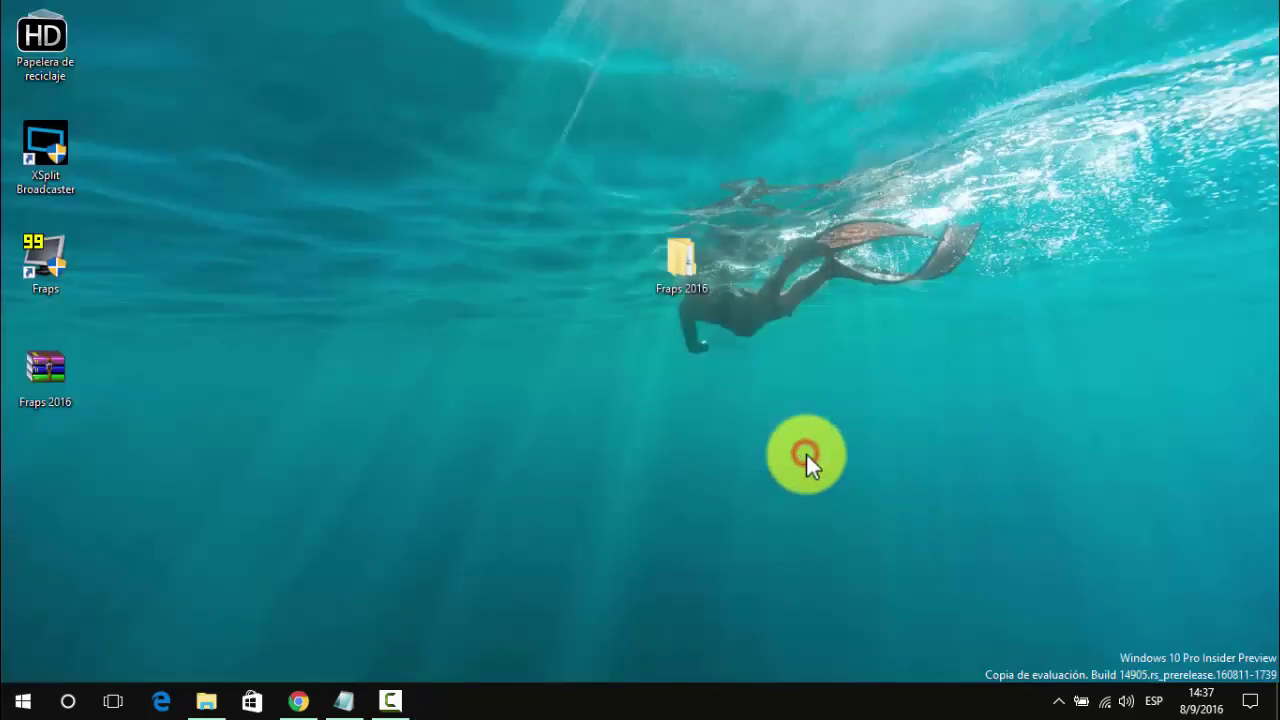
Move the extracted Fraps 2016 folder into the desktop icon column, below the Fraps 2016 archive
drag(686, 266, 82, 478)
drag(373, 155, 905, 525)
click(1101, 472)
Run the Fraps desktop shortcut as administrator and move its window slightly higher on the desktop
click(59, 268)
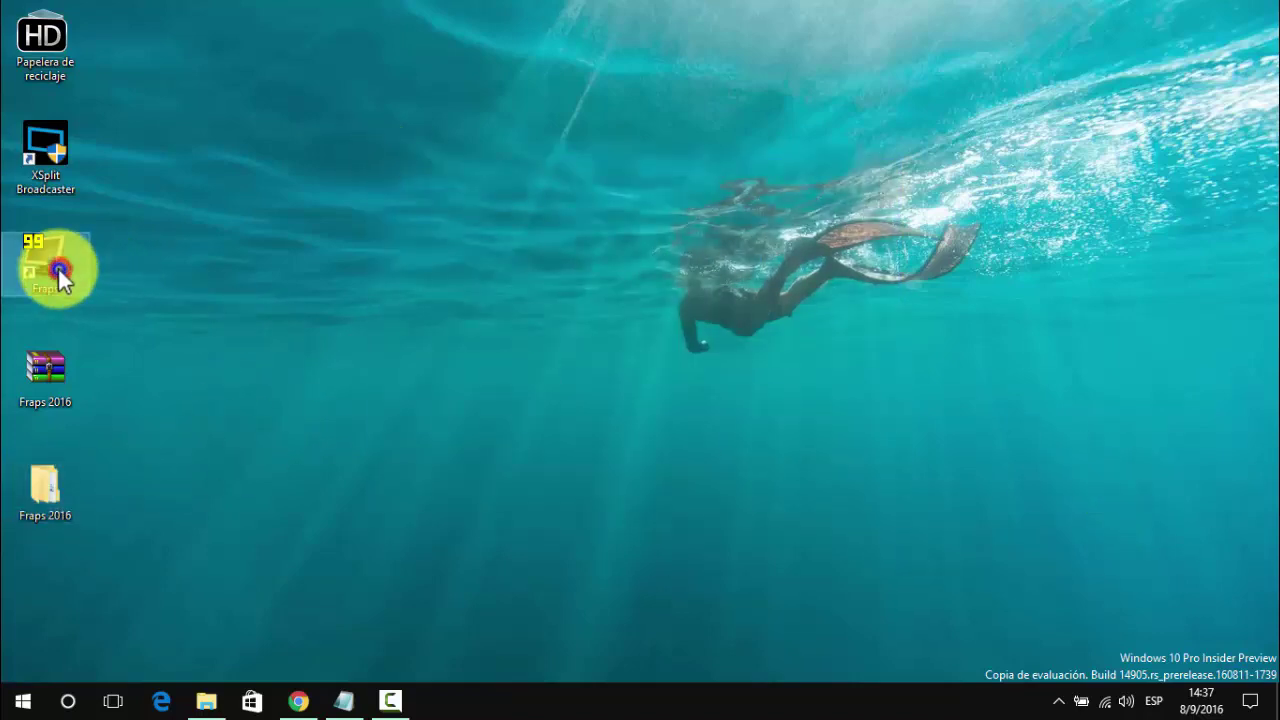
right_click(59, 268)
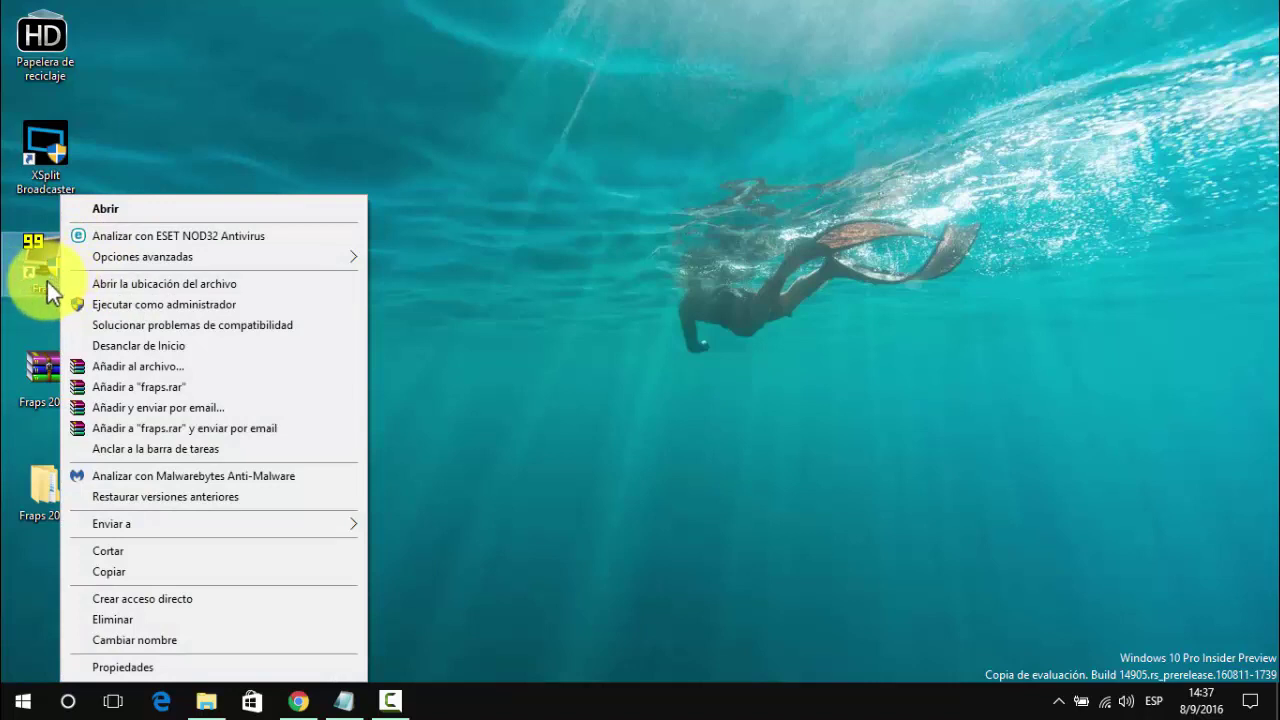
click(110, 300)
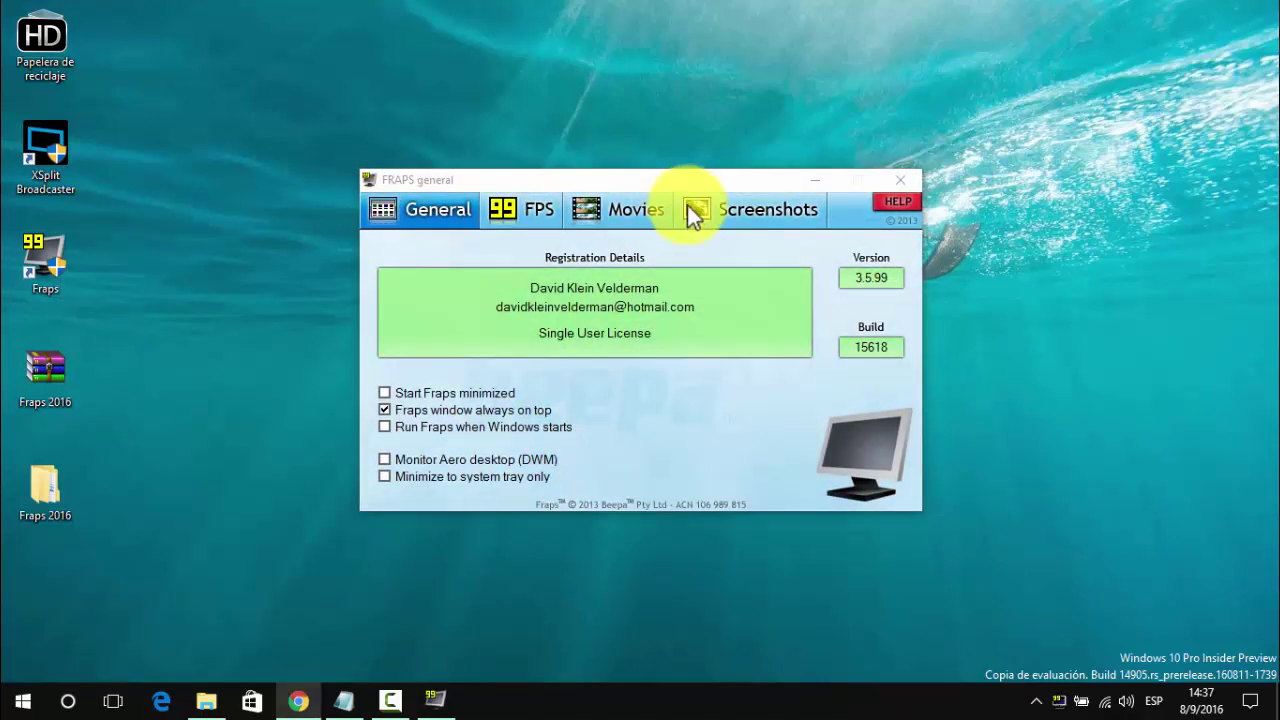
click(692, 182)
drag(692, 182, 712, 130)
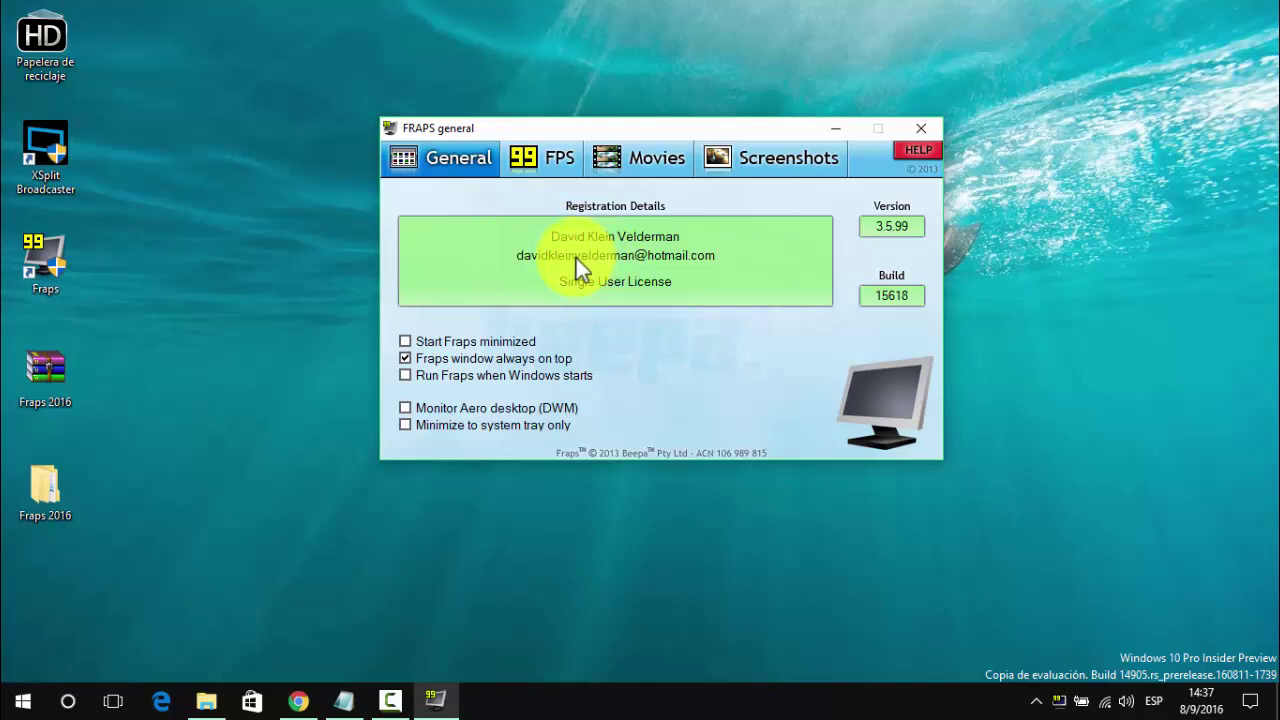
Review the General and FPS settings, including the benchmark save folder choice and the benchmarking hotkey, without changing them
click(548, 157)
click(445, 168)
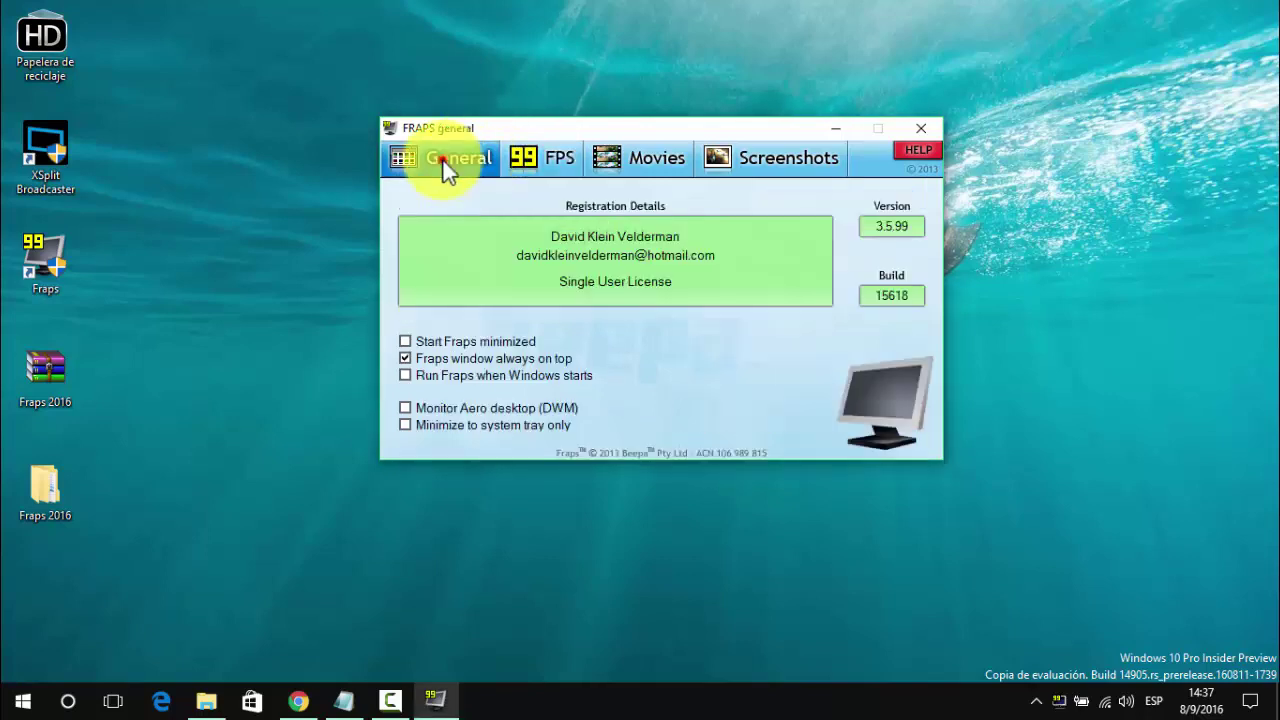
click(540, 170)
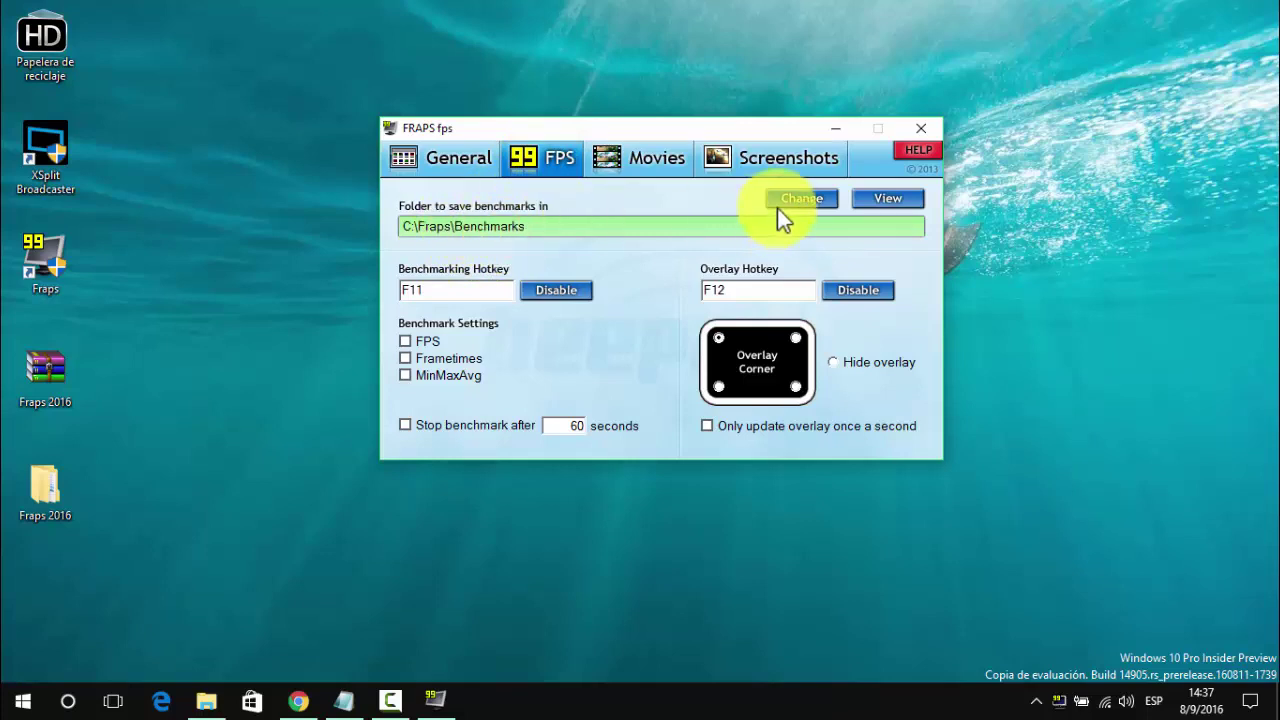
click(826, 196)
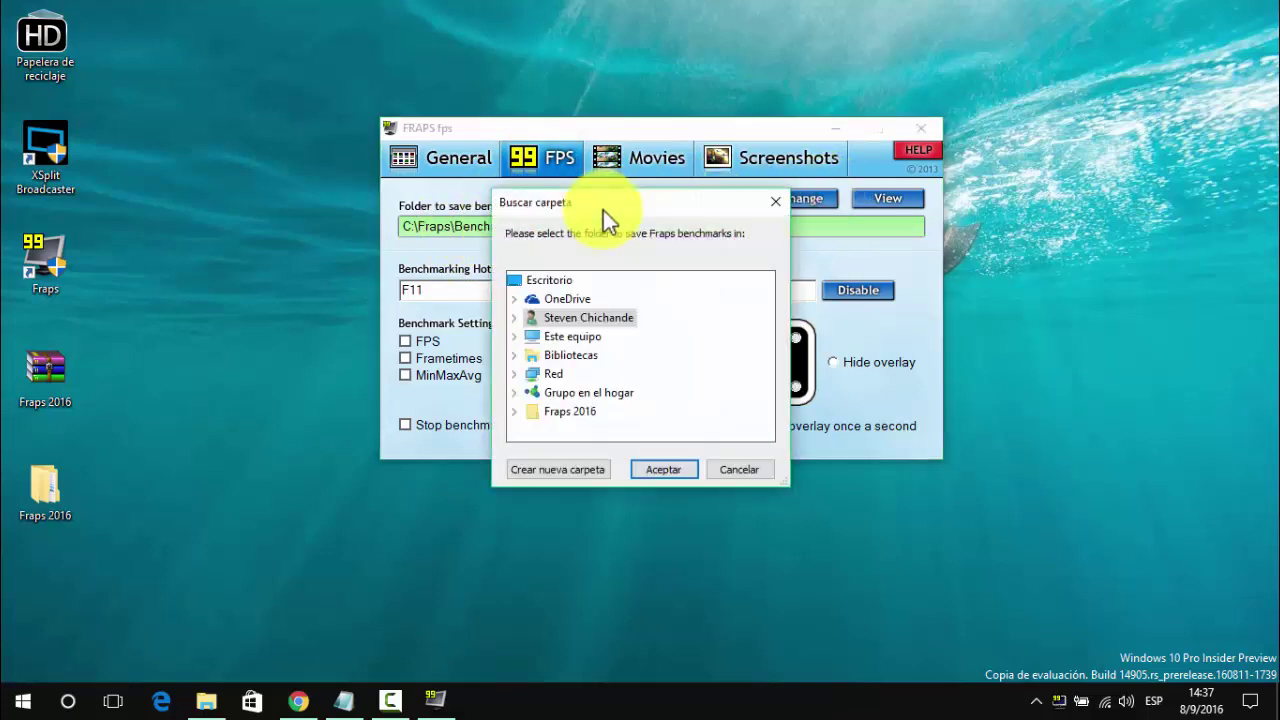
click(783, 194)
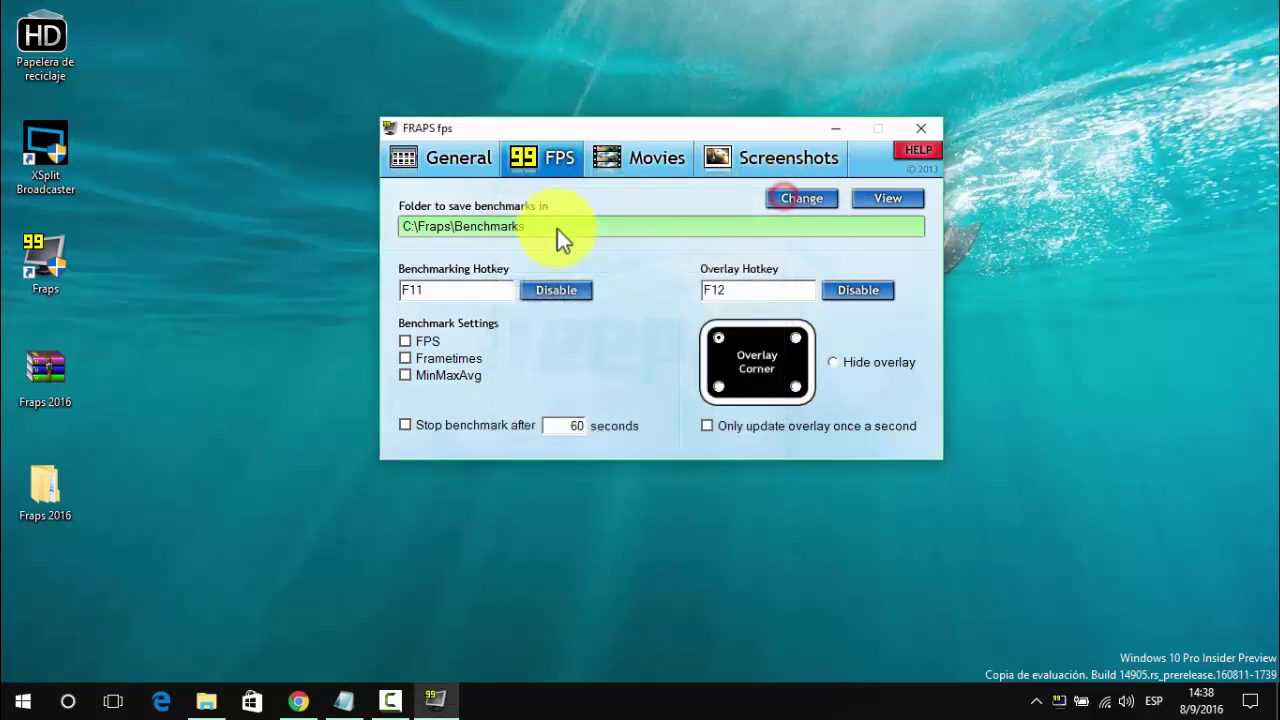
click(447, 290)
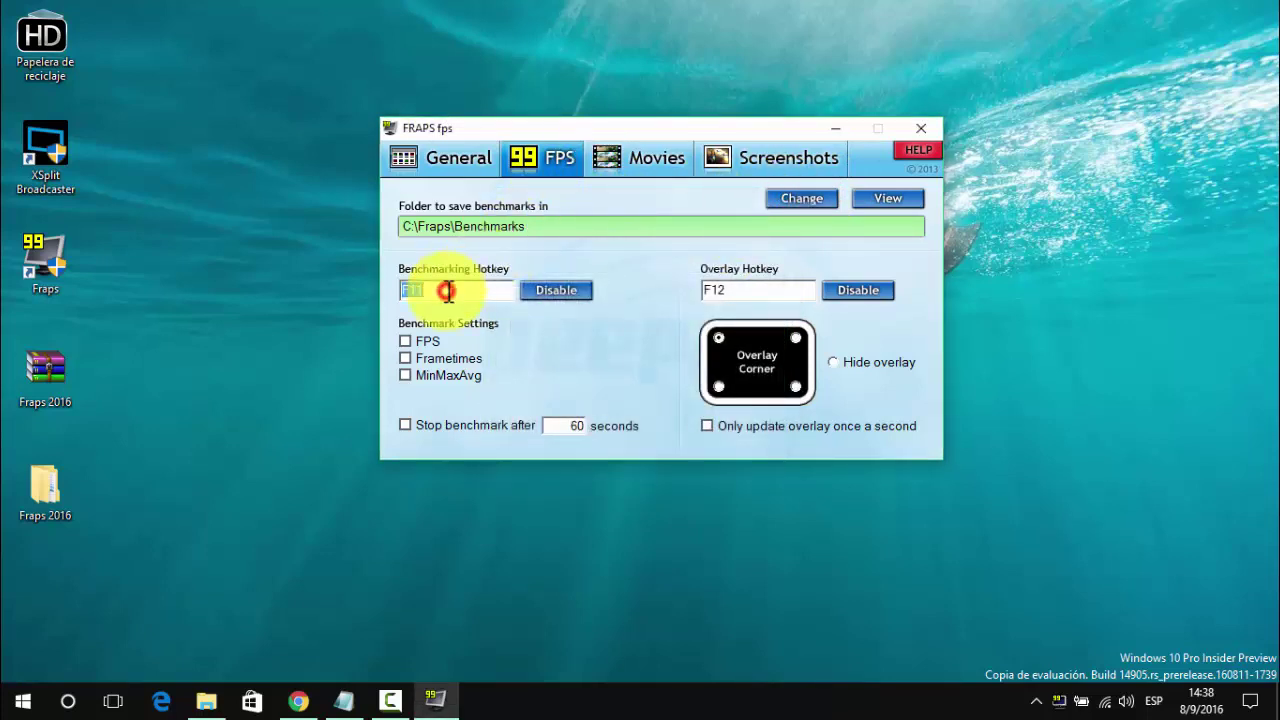
click(438, 290)
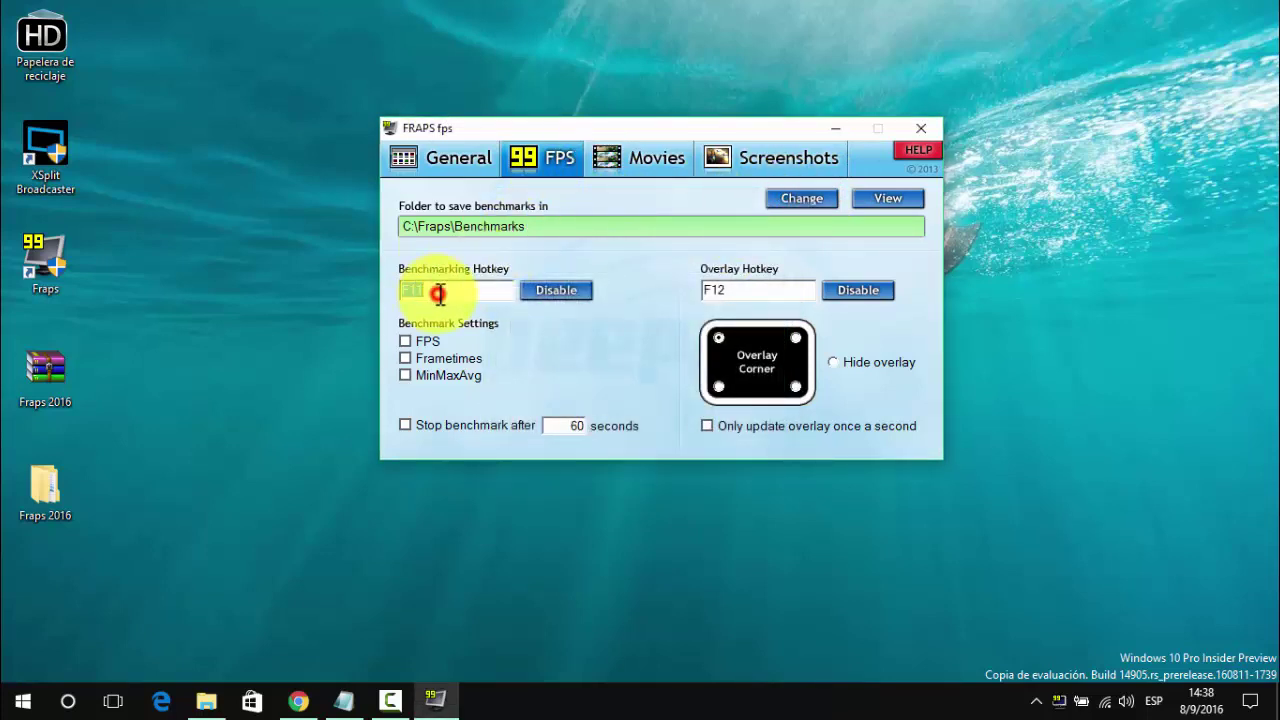
click(604, 249)
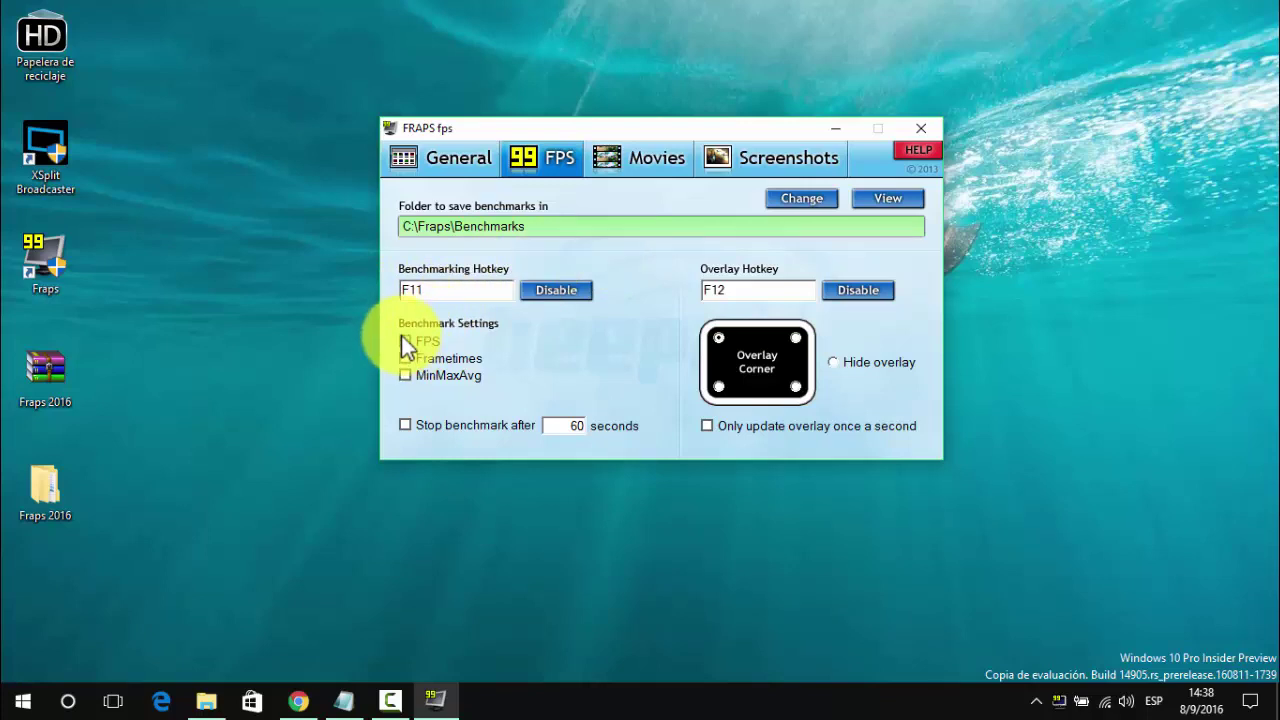
Enable the FPS and Frametimes benchmark settings and set the benchmark stop time to 999999 seconds
click(404, 340)
click(406, 359)
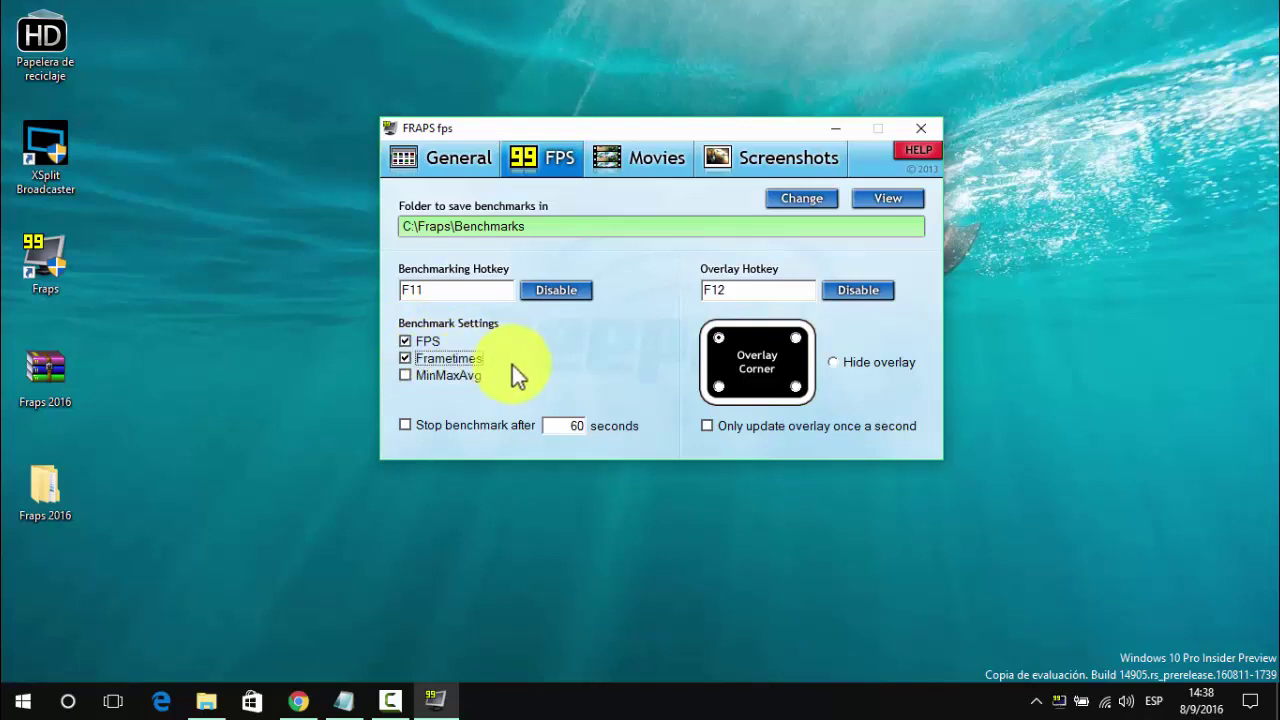
double_click(566, 426)
text(999999)
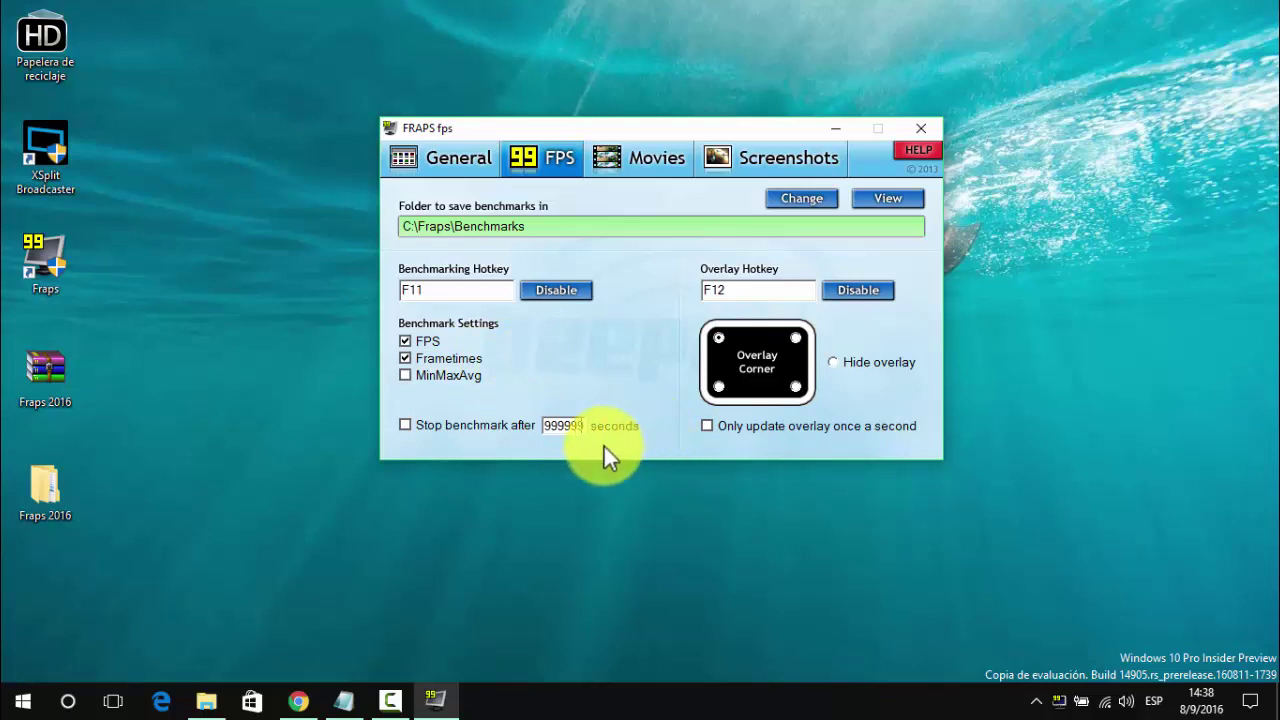
click(622, 404)
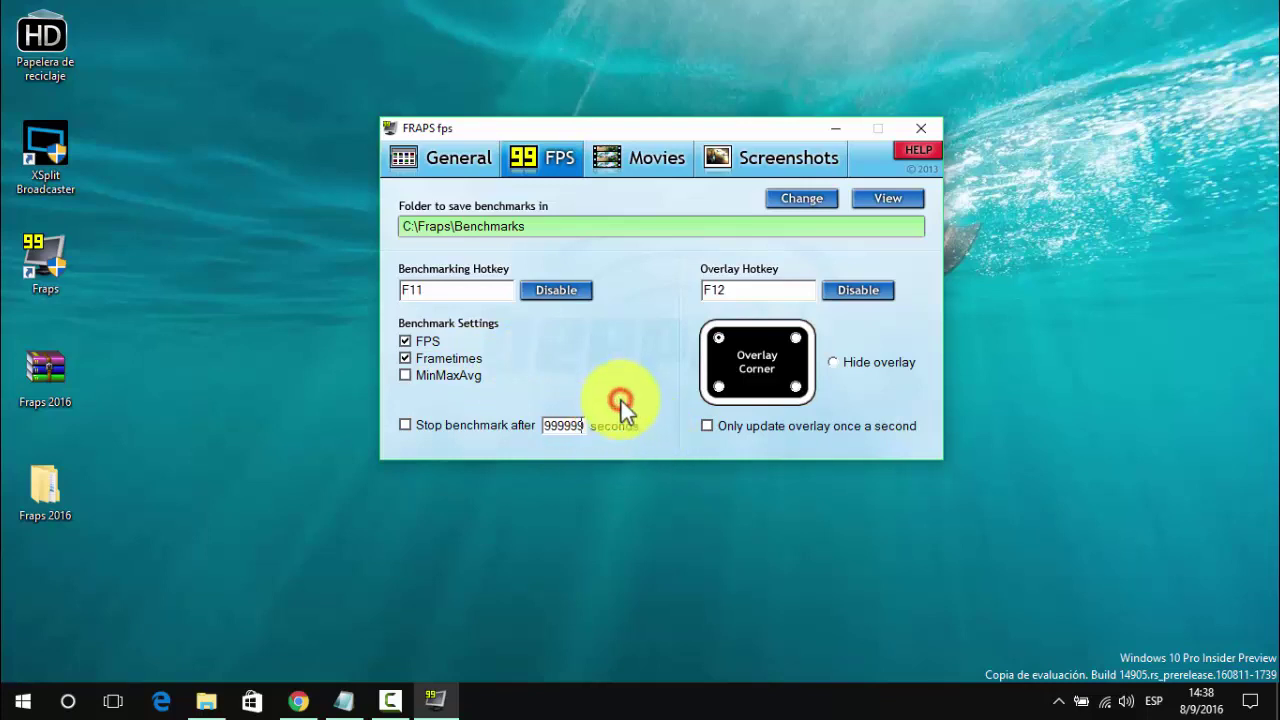
Change the folder for saving movies to the Videos folder under Este equipo
click(657, 172)
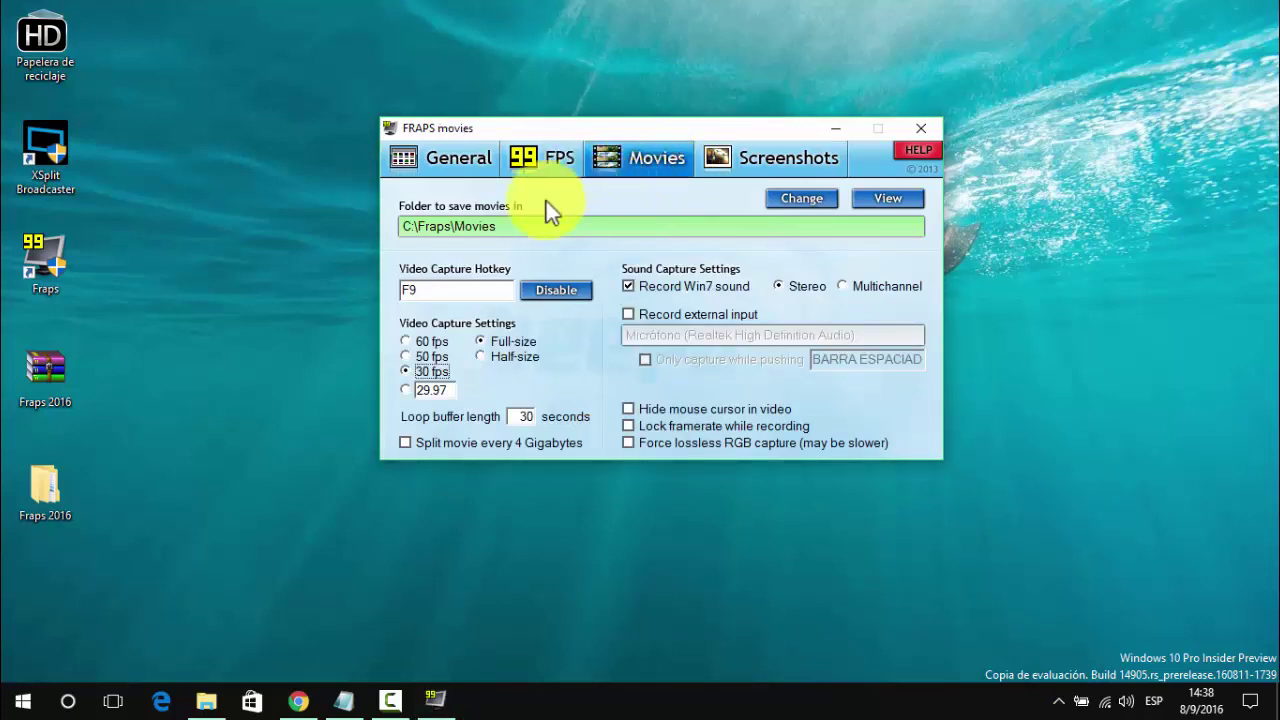
click(816, 199)
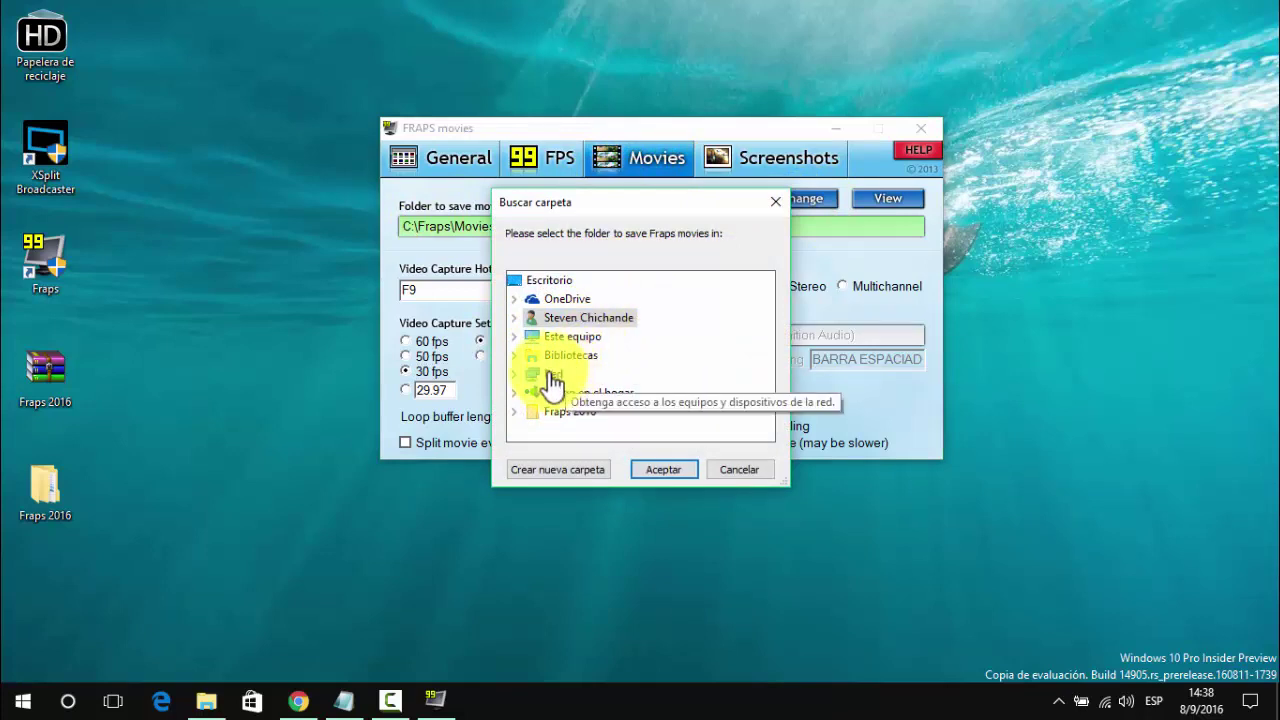
click(514, 338)
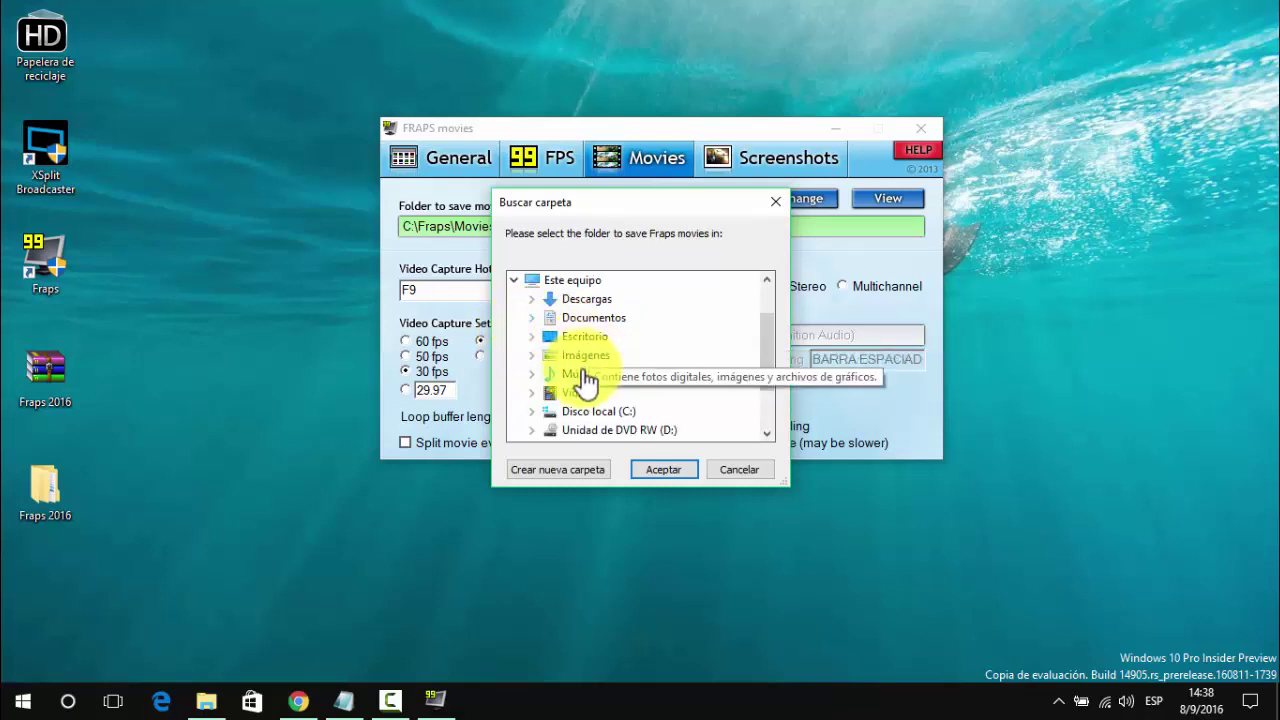
double_click(588, 395)
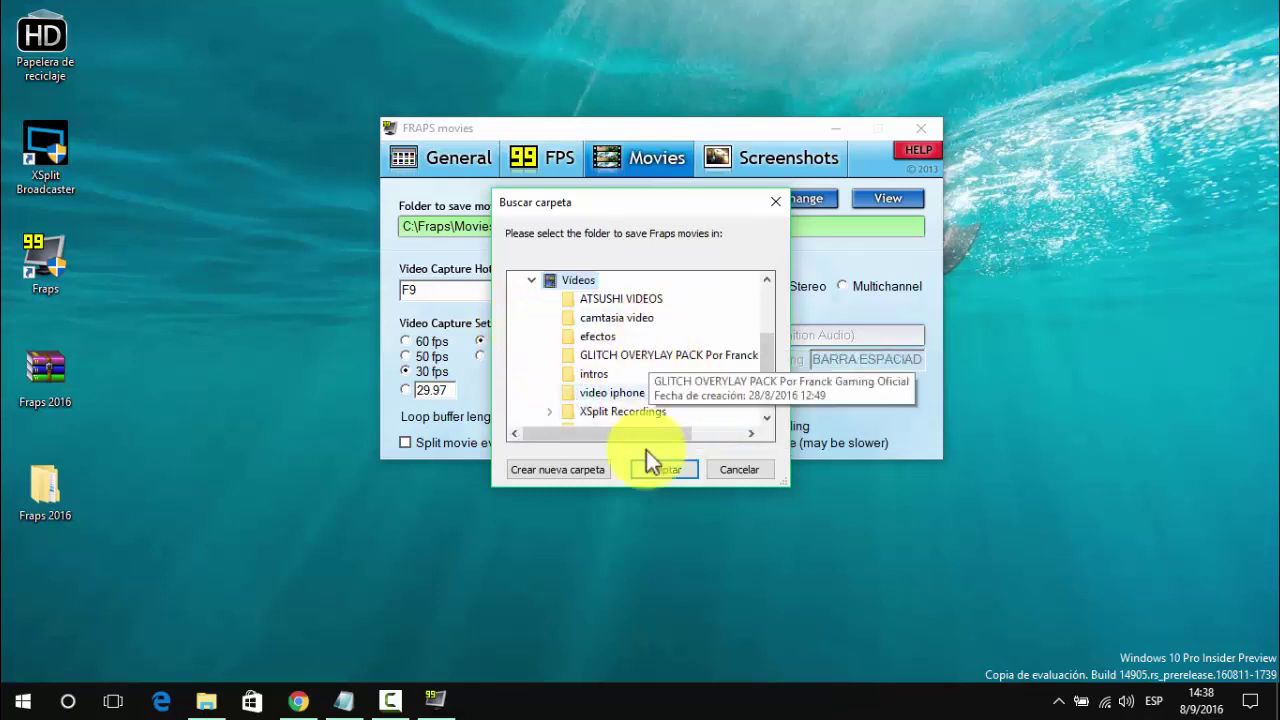
click(661, 471)
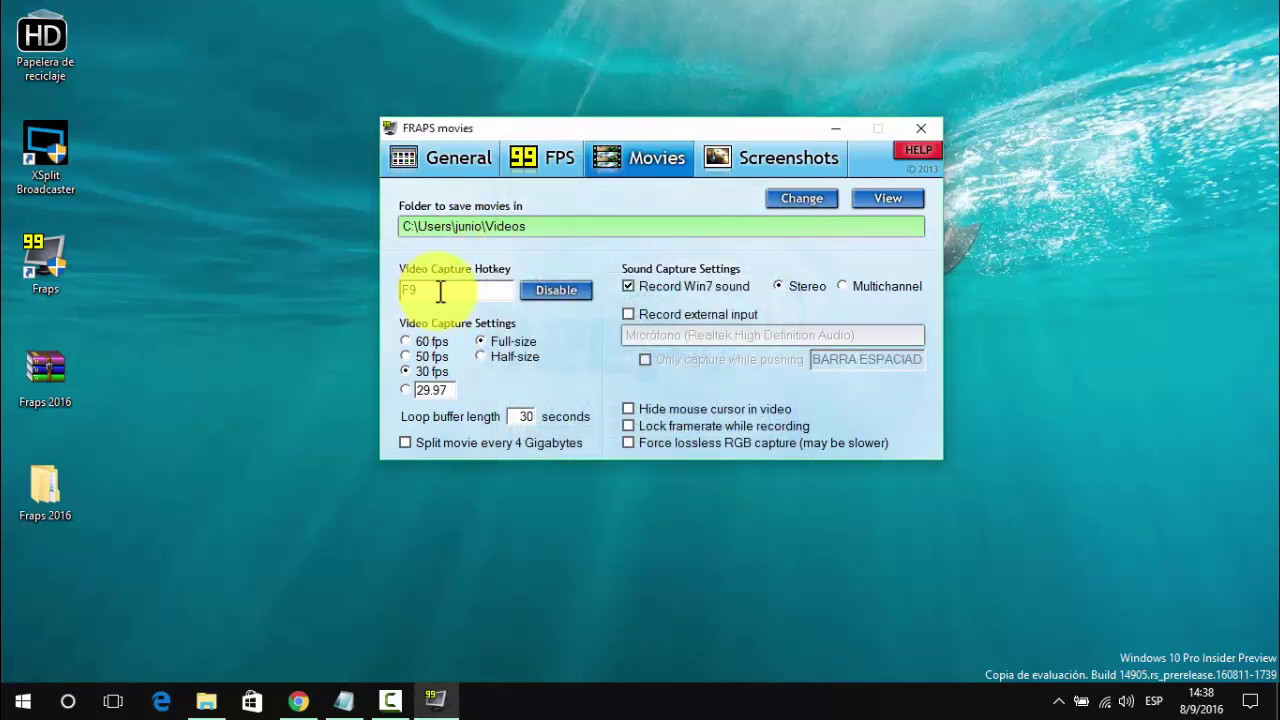
click(437, 290)
click(483, 288)
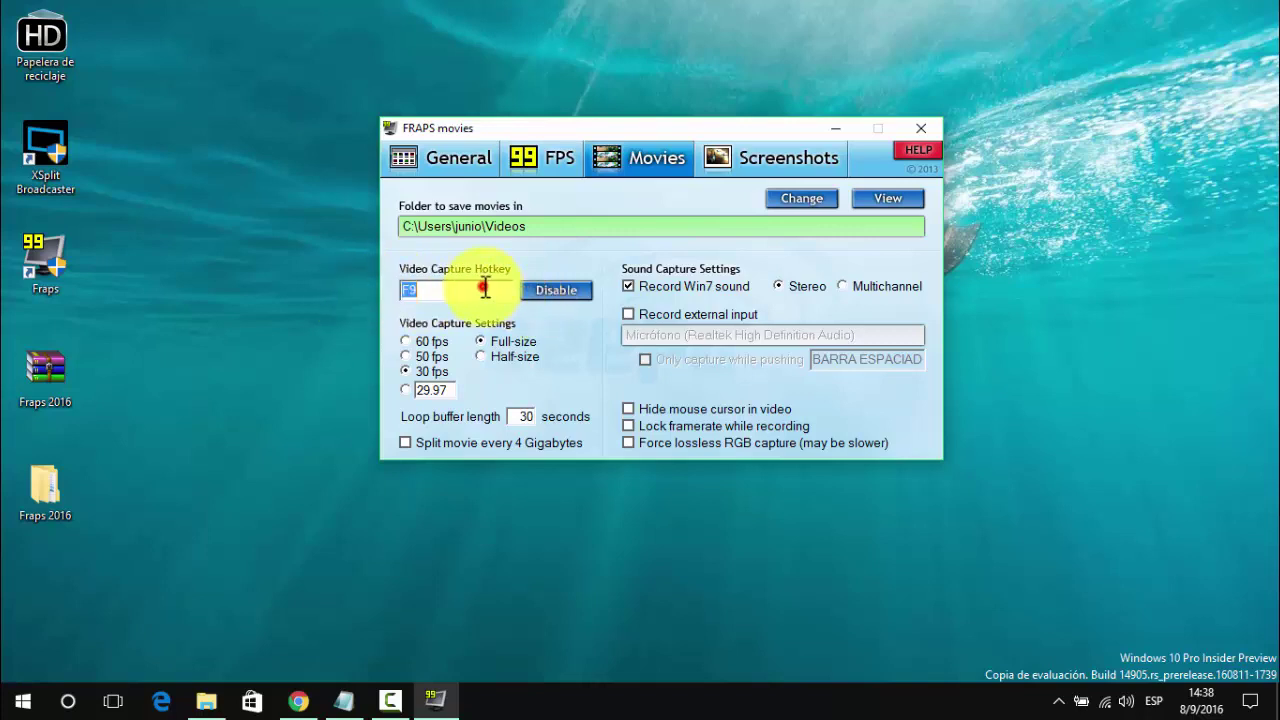
click(443, 290)
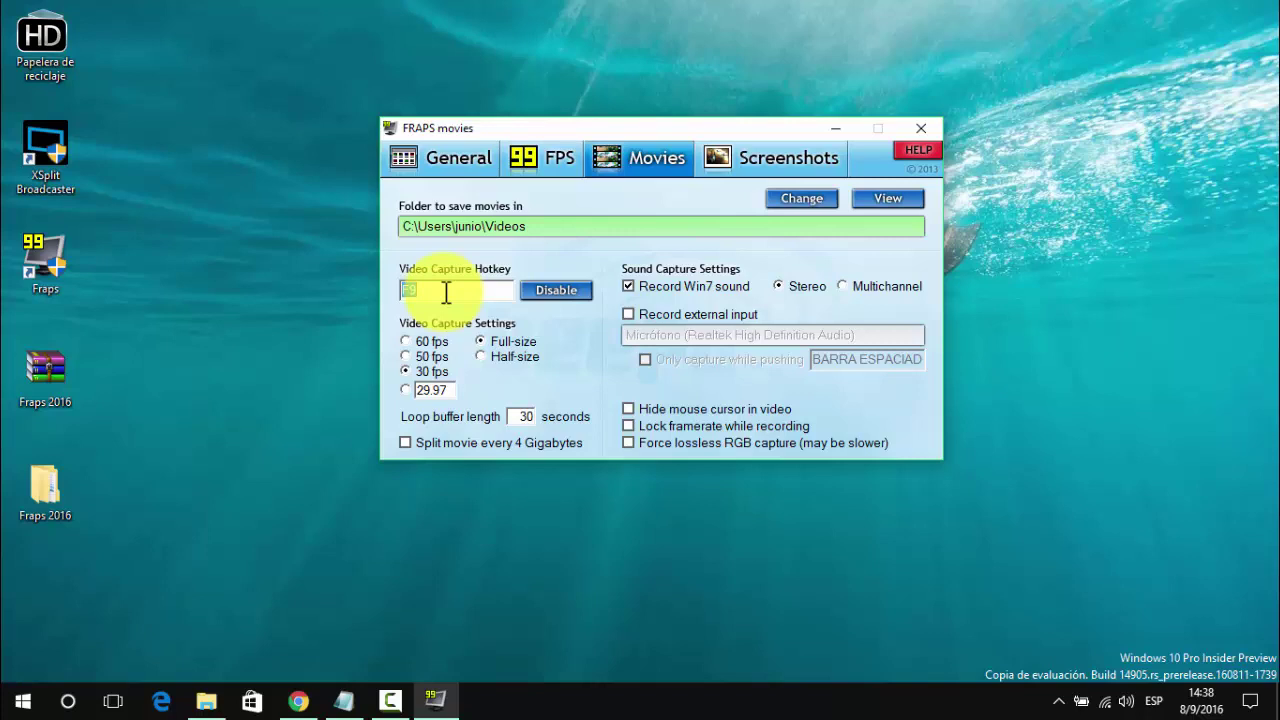
click(443, 291)
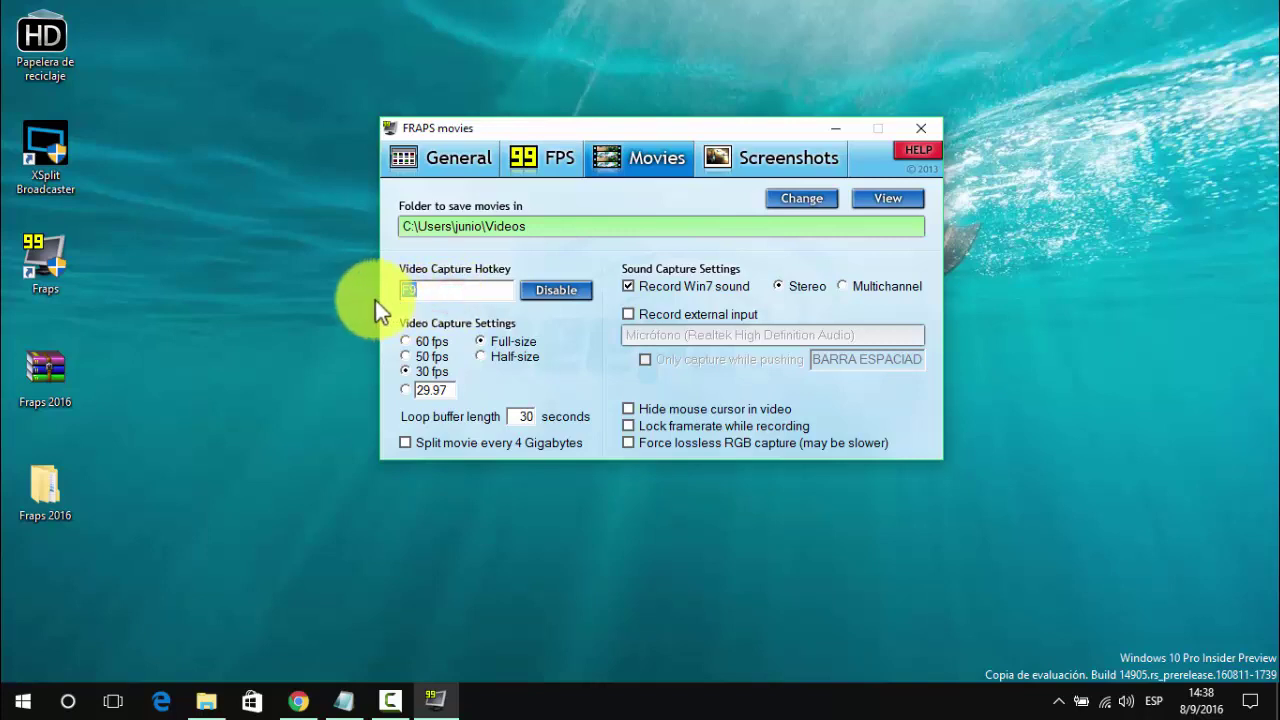
click(368, 336)
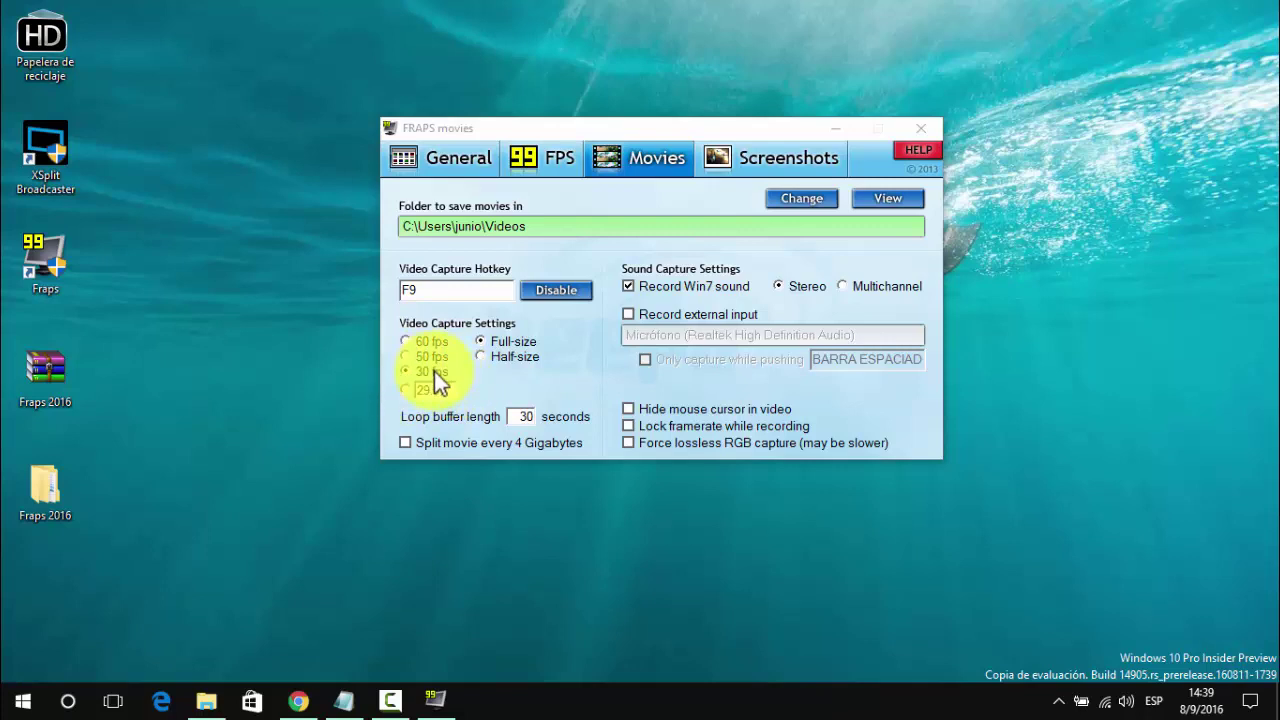
Set the movie loop buffer length to 999 seconds and enable recording of external input from the Realtek microphone
click(524, 416)
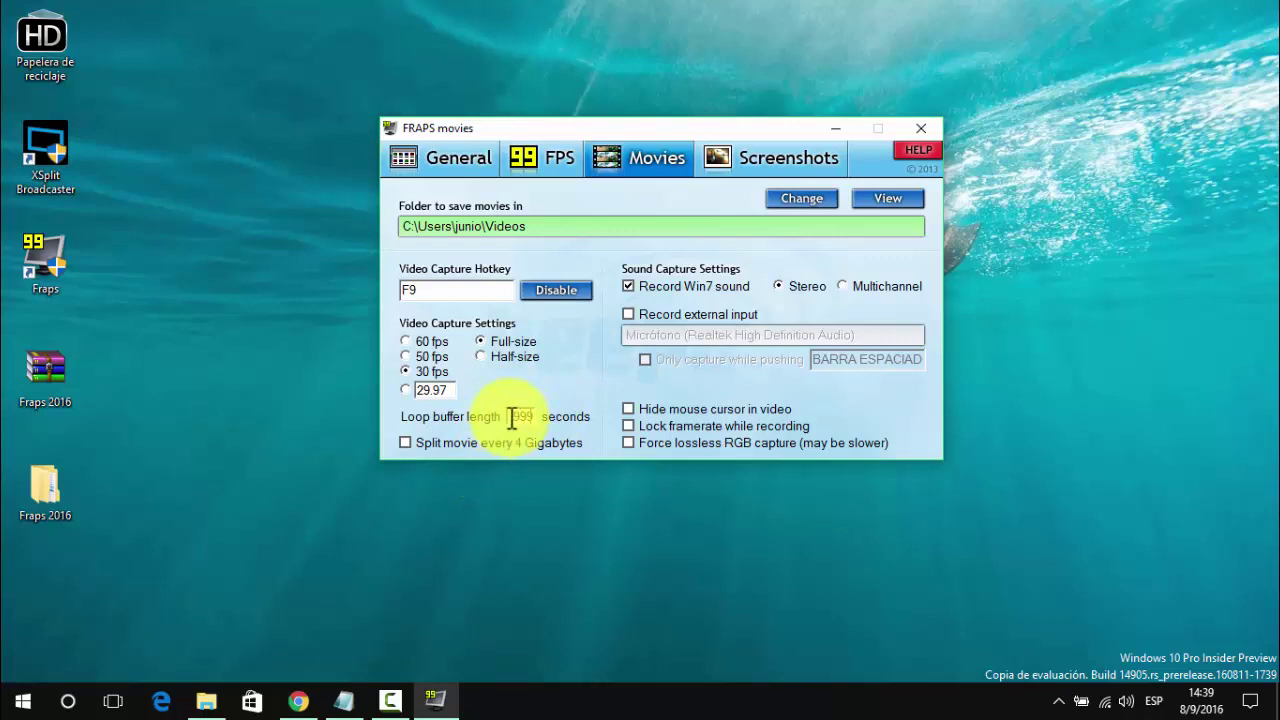
click(587, 378)
click(629, 314)
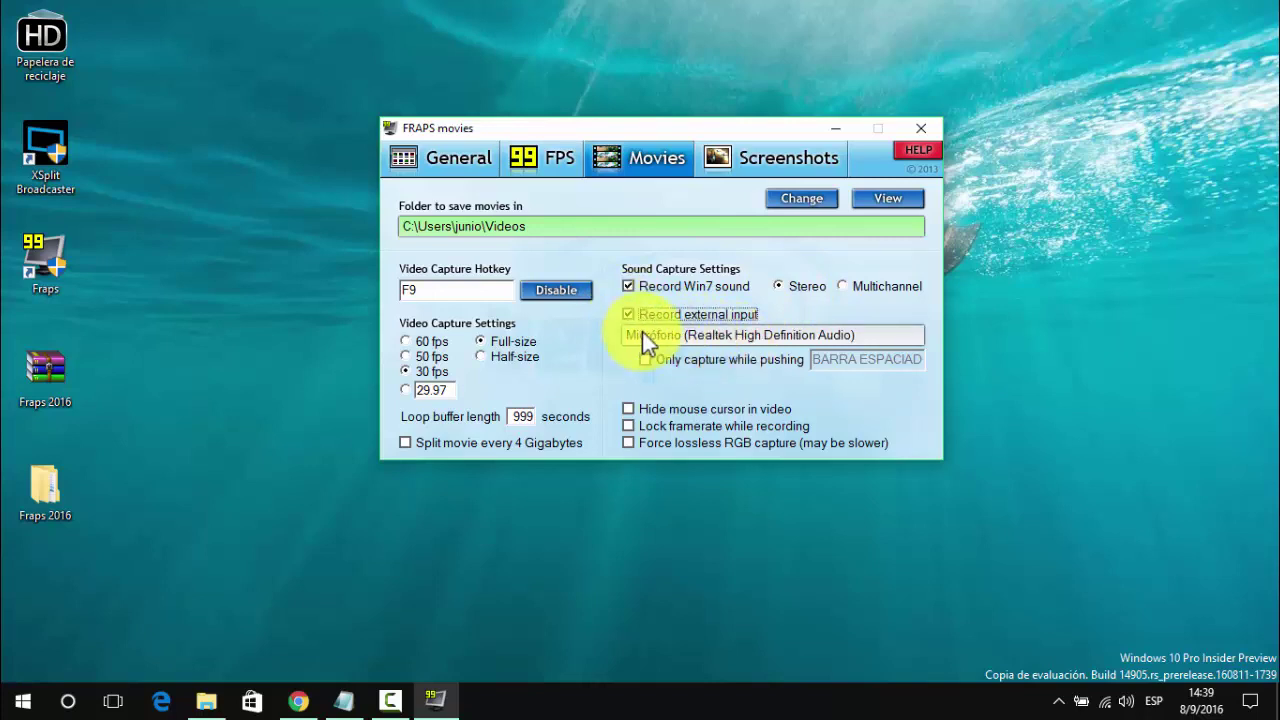
click(627, 314)
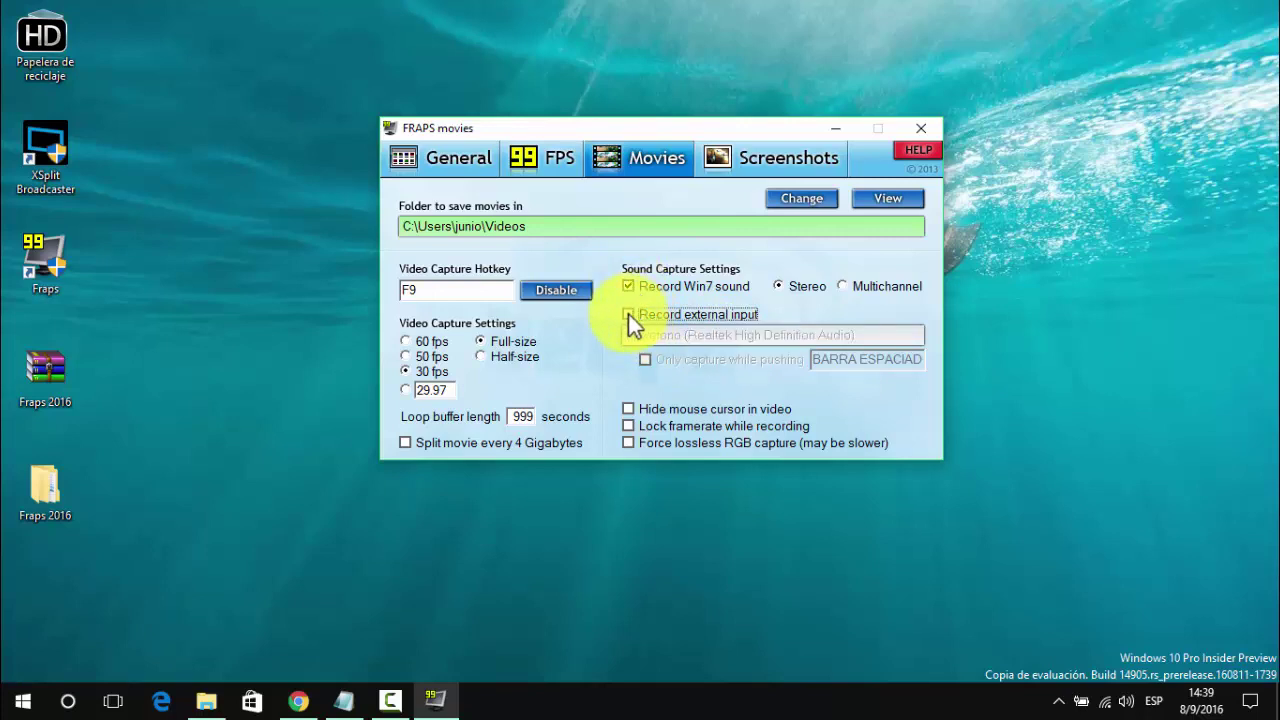
click(628, 314)
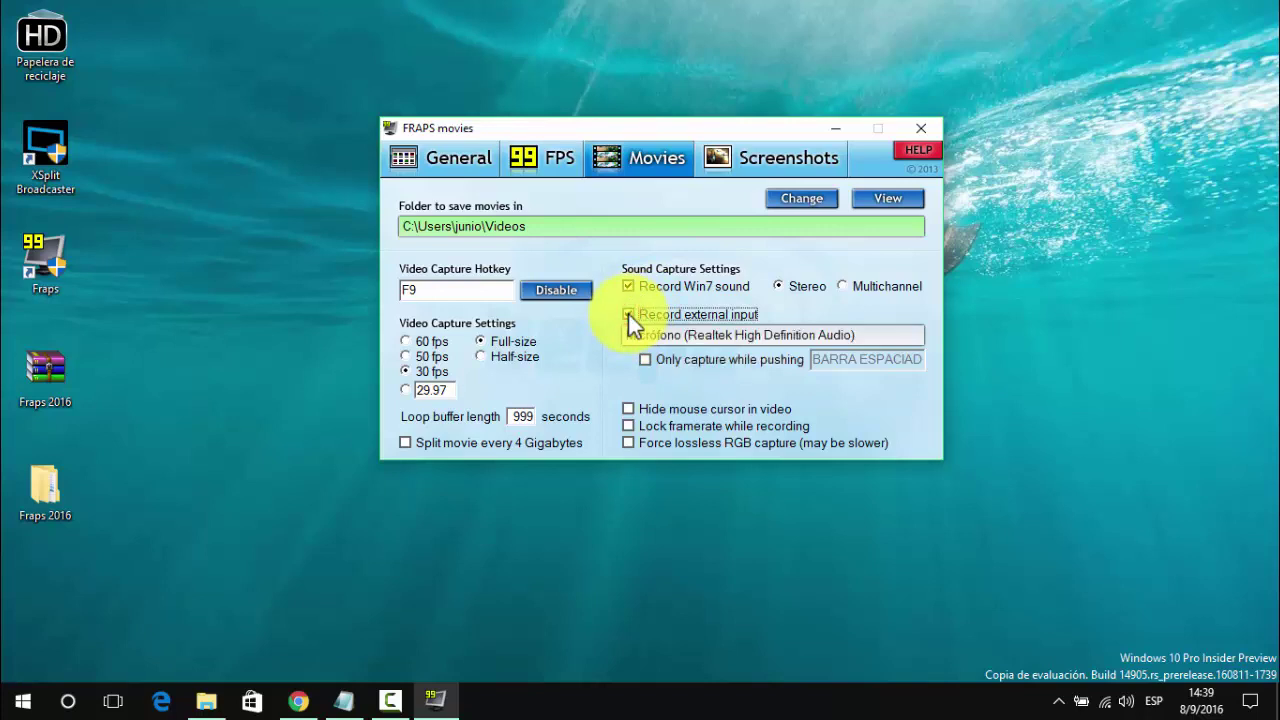
Set the screenshot image format to JPG, with F10 as the screen capture hotkey
click(733, 152)
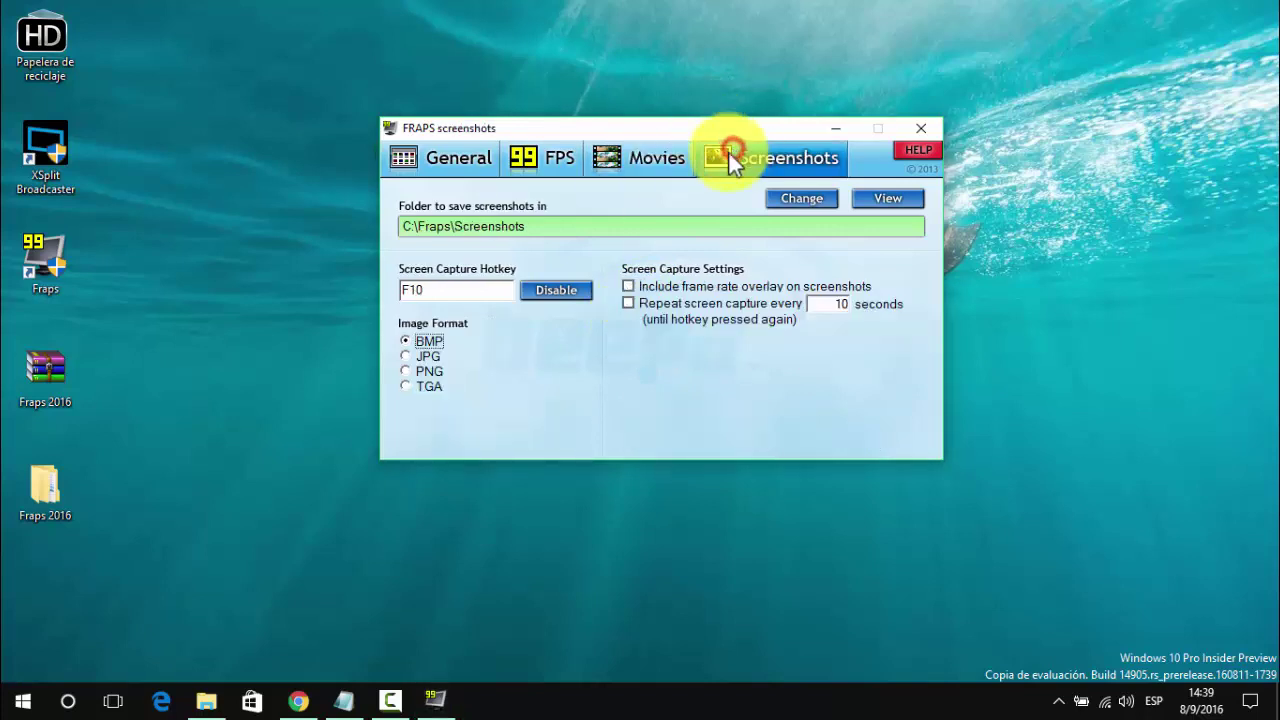
click(446, 292)
key(F10)
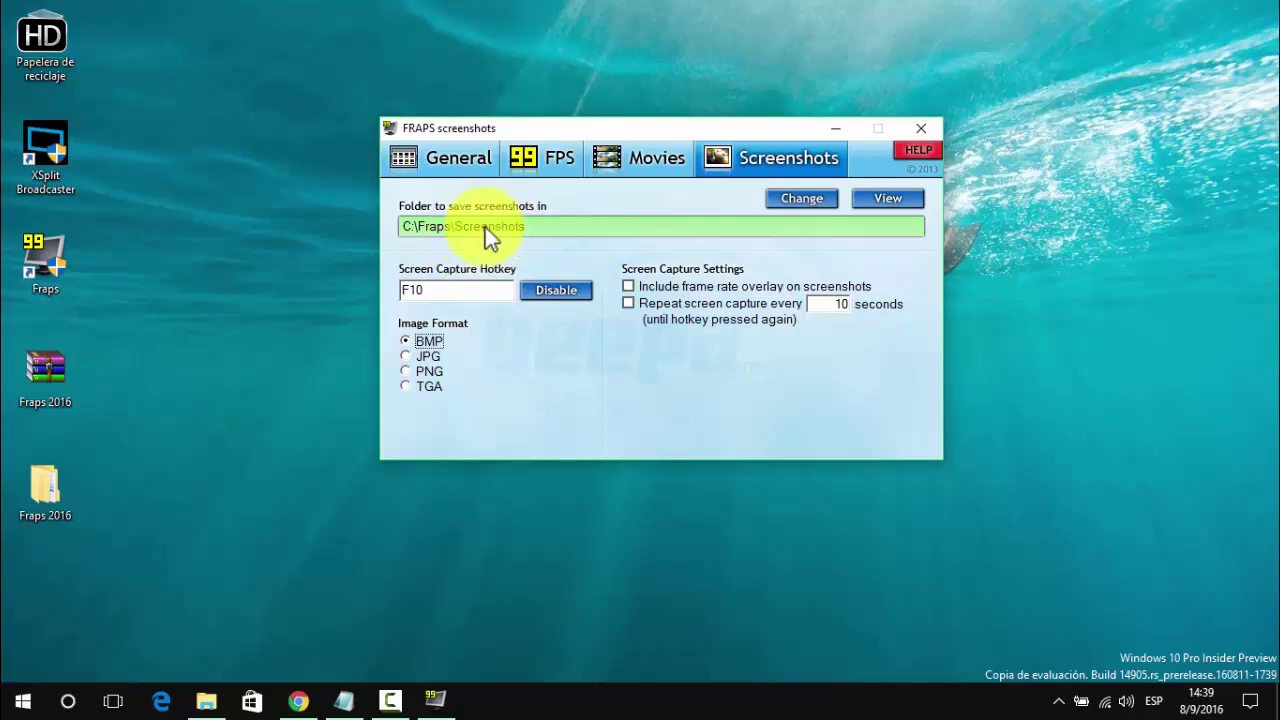
click(407, 356)
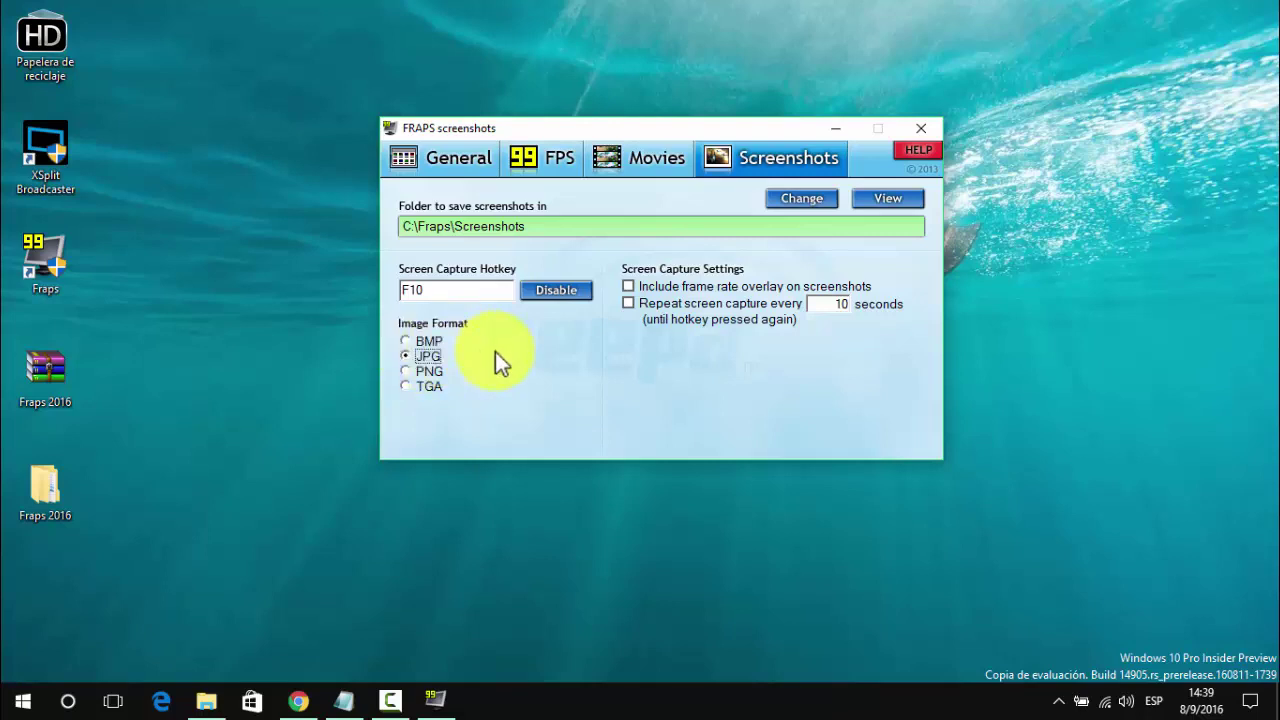
click(455, 160)
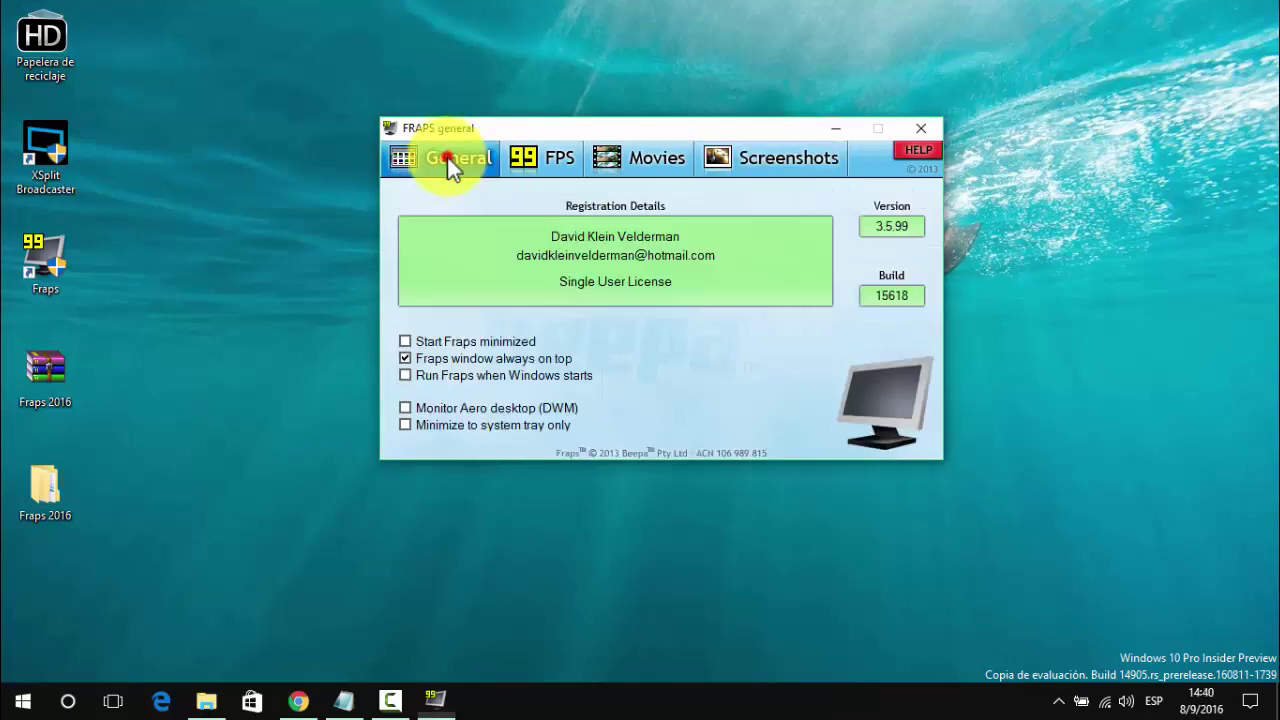
click(527, 161)
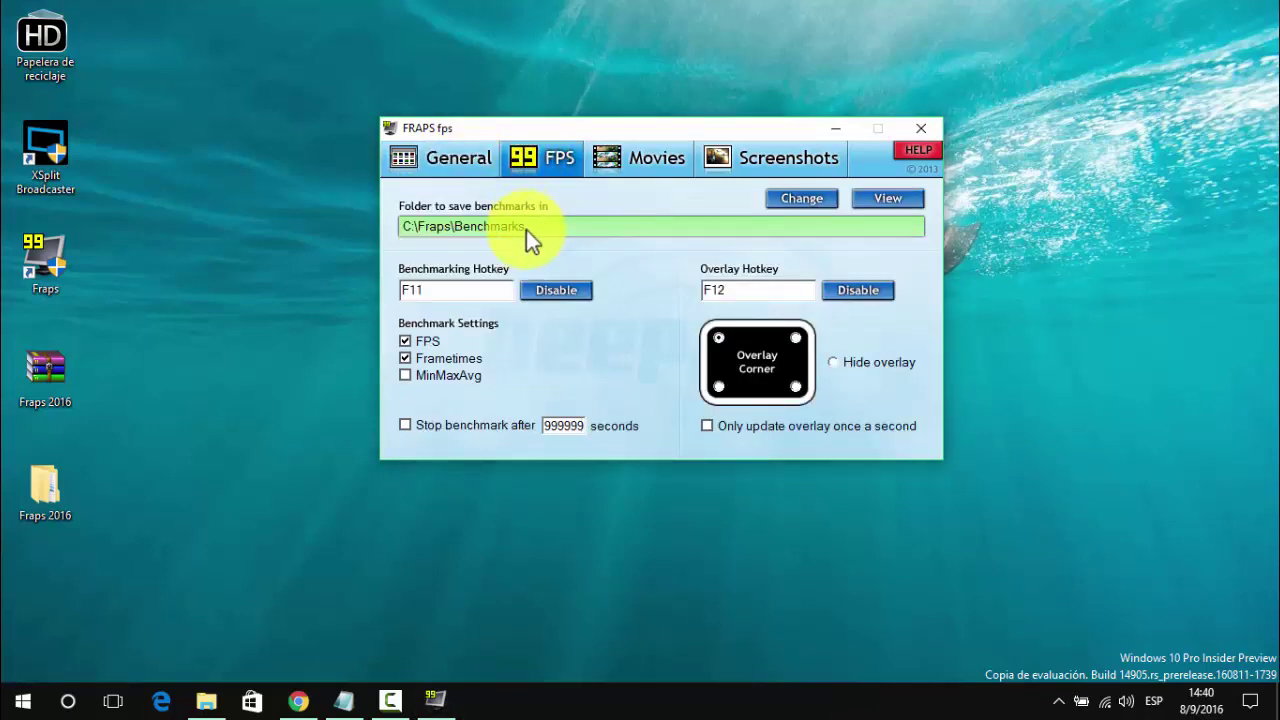
click(455, 177)
click(534, 169)
click(450, 172)
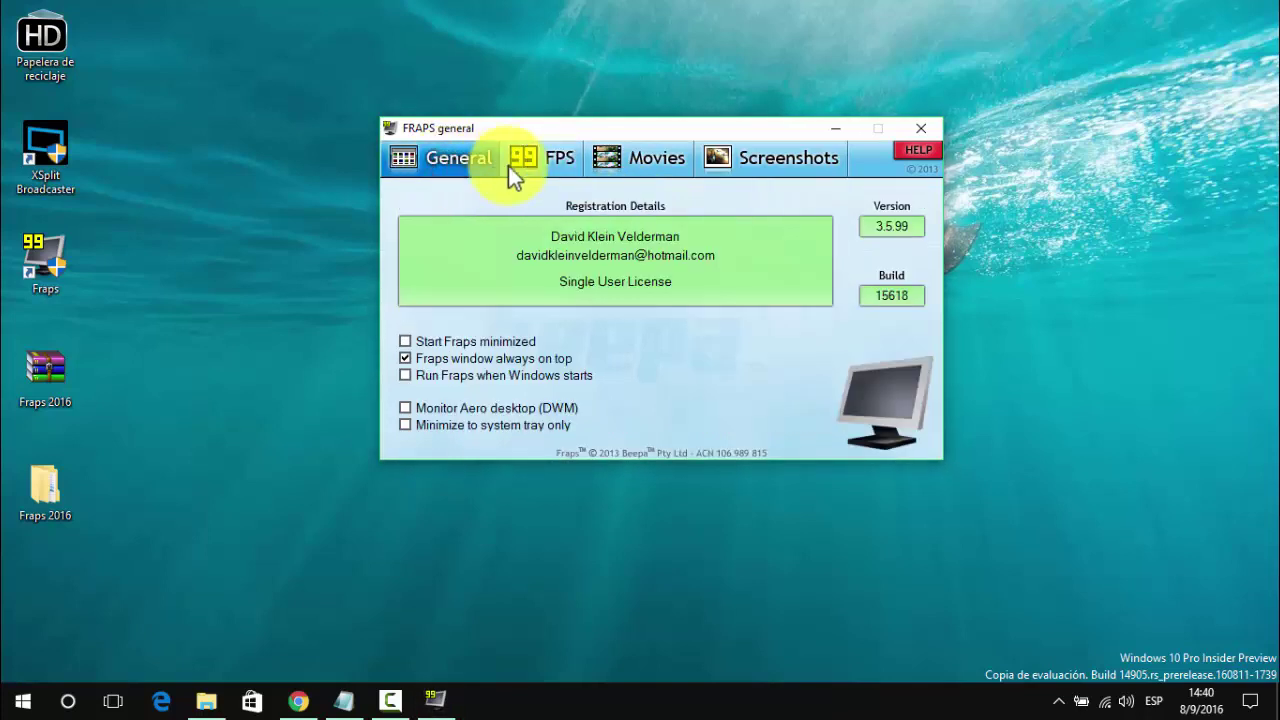
Exit Fraps and confirm unloading it
click(918, 128)
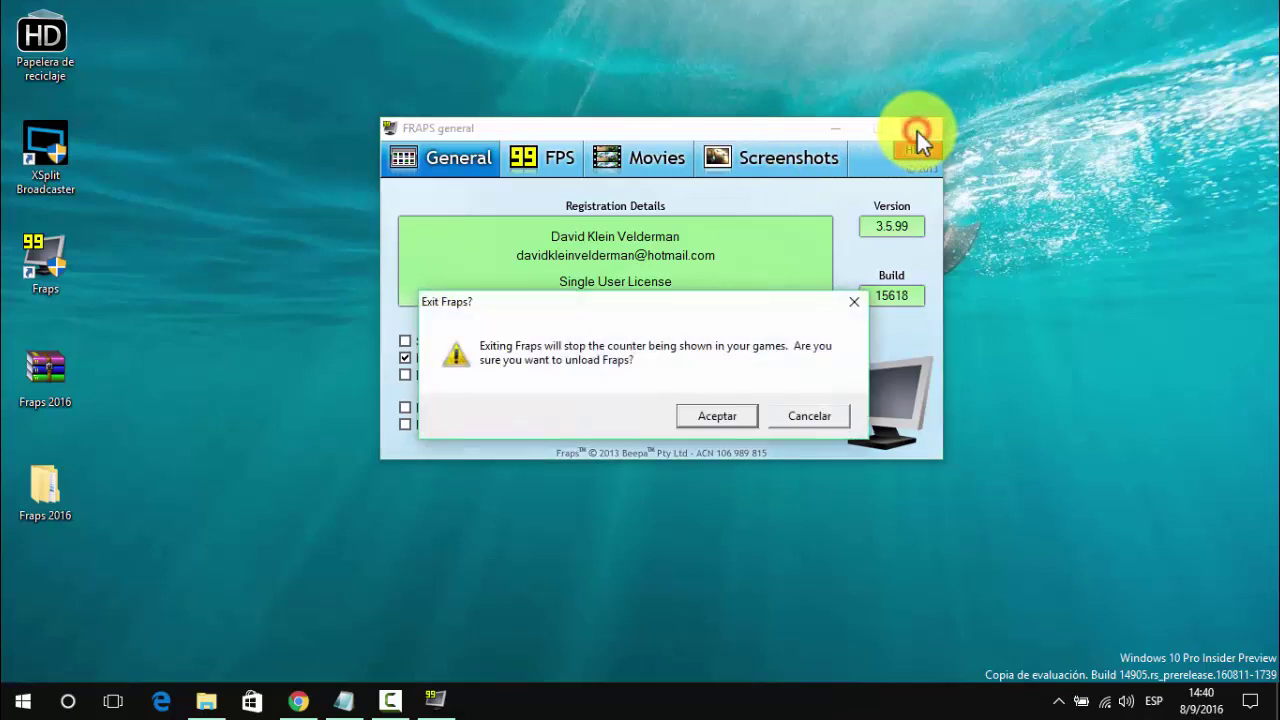
click(732, 416)
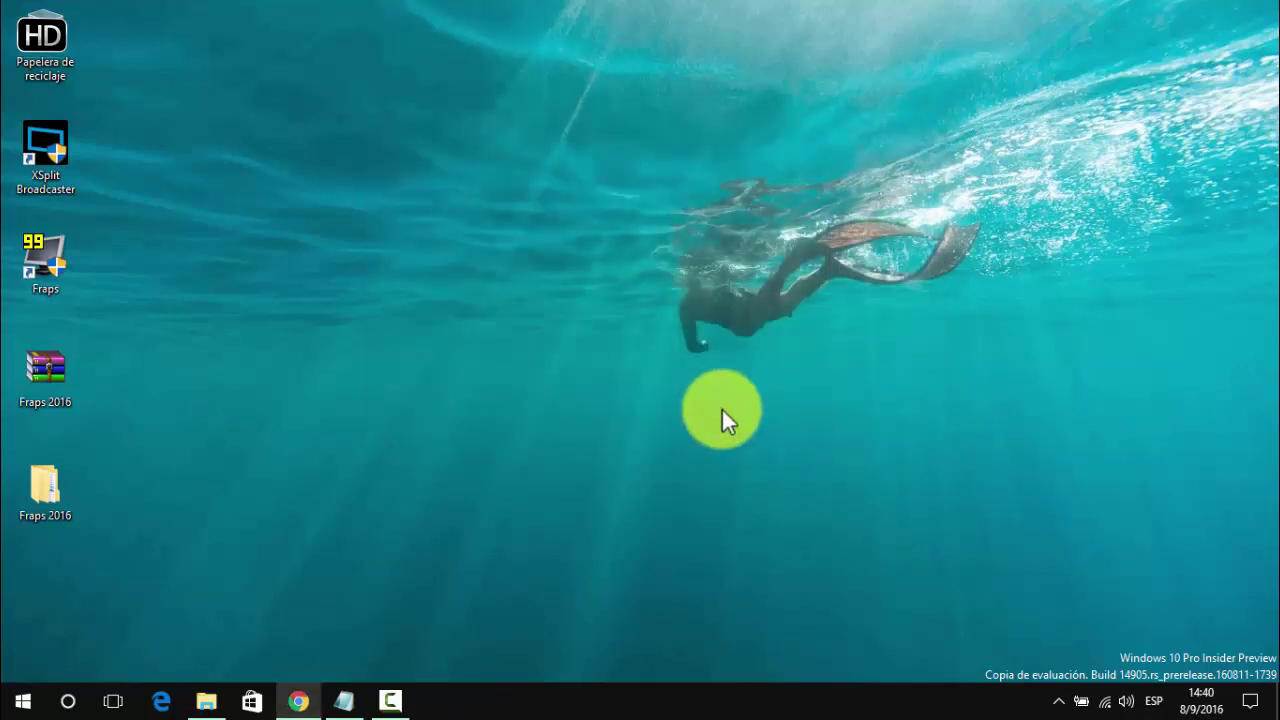